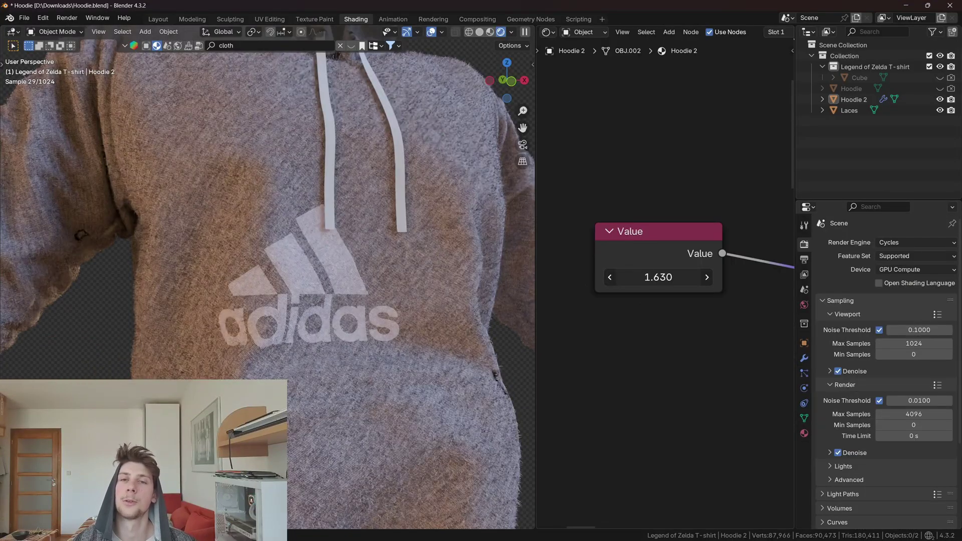
- Examine the hoodie model's fabric, the adidas logo image and the logo's look on the chest from several views
{"action": "left_click_drag", "start_coordinate": [658, 277], "coordinate": [632, 277]}
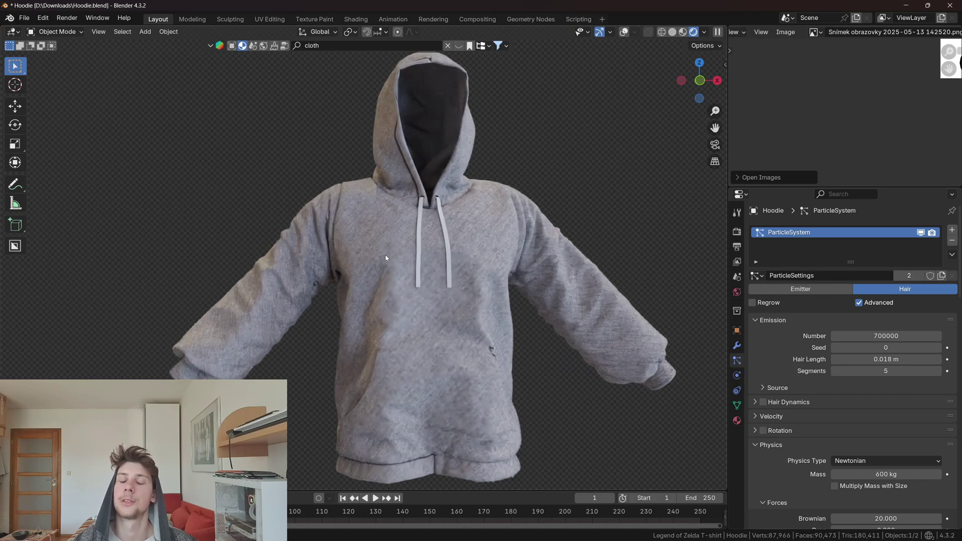
{"action": "middle_click_drag", "start_coordinate": [393, 265], "coordinate": [442, 268]}
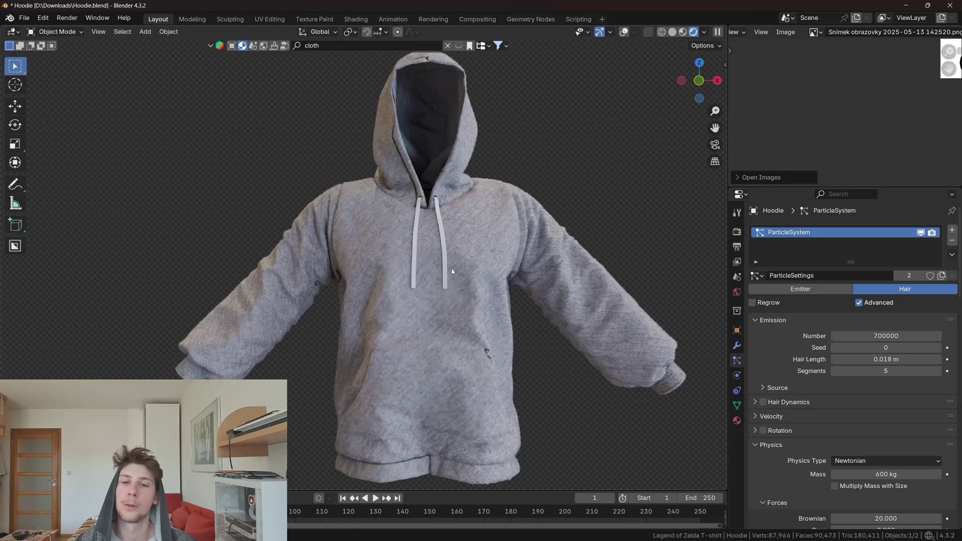
{"action": "scroll", "coordinate": [405, 239], "scroll_direction": "up", "scroll_amount": 6}
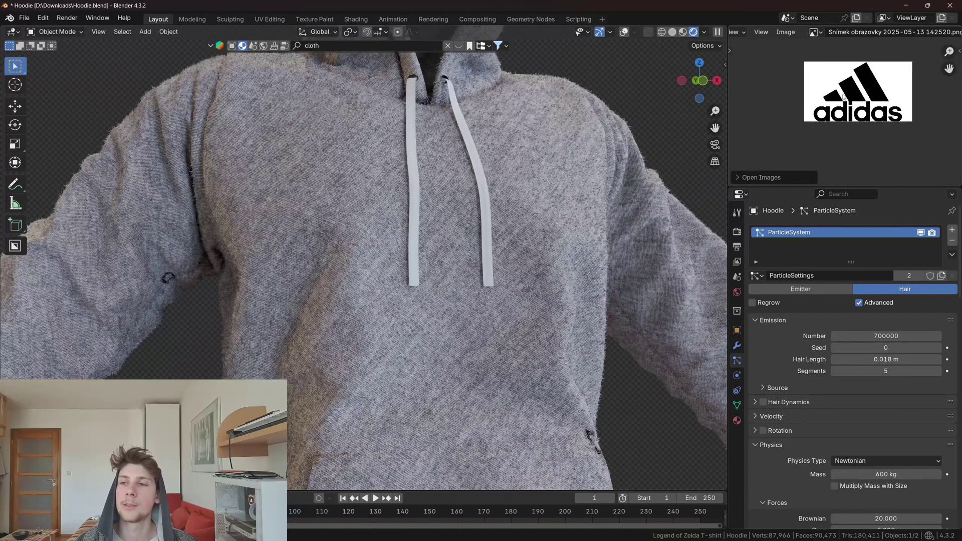
{"action": "key", "text": "ctrl+space"}
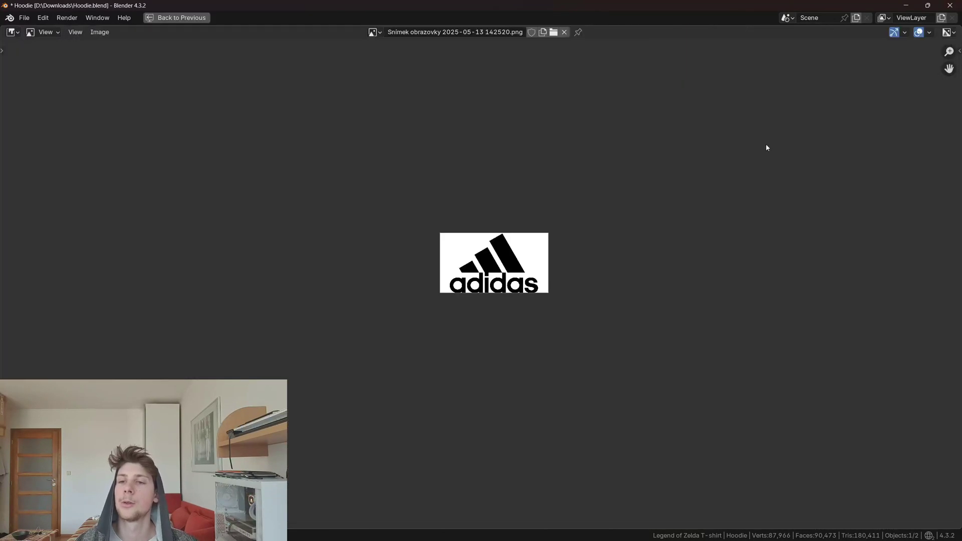
{"action": "scroll", "coordinate": [554, 219], "scroll_direction": "up", "scroll_amount": 7}
{"action": "middle_click_drag", "start_coordinate": [604, 173], "coordinate": [603, 222]}
{"action": "scroll", "coordinate": [602, 225], "scroll_direction": "down", "scroll_amount": 3}
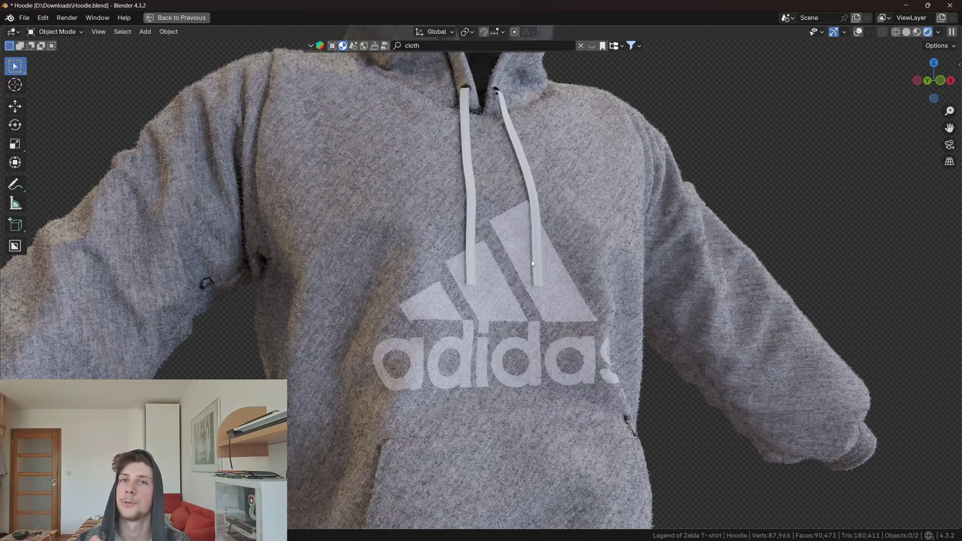
{"action": "middle_click_drag", "start_coordinate": [531, 263], "coordinate": [589, 384]}
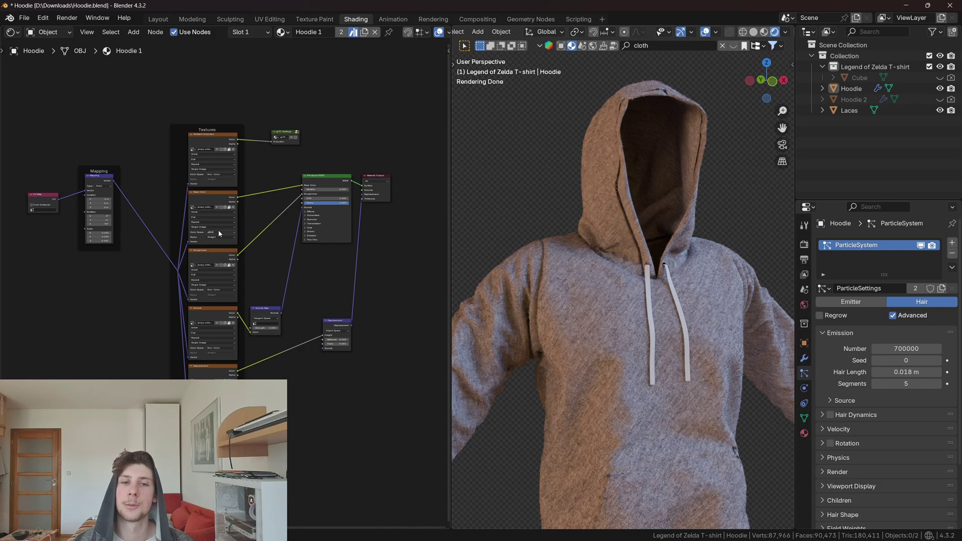
{"action": "middle_click_drag", "start_coordinate": [541, 294], "coordinate": [568, 302]}
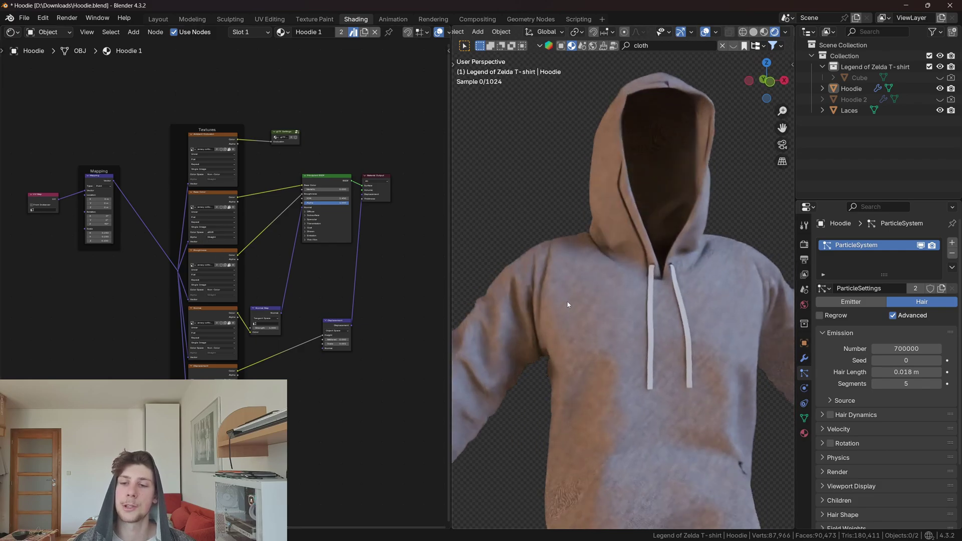
{"action": "scroll", "coordinate": [245, 157], "scroll_direction": "up", "scroll_amount": 1}
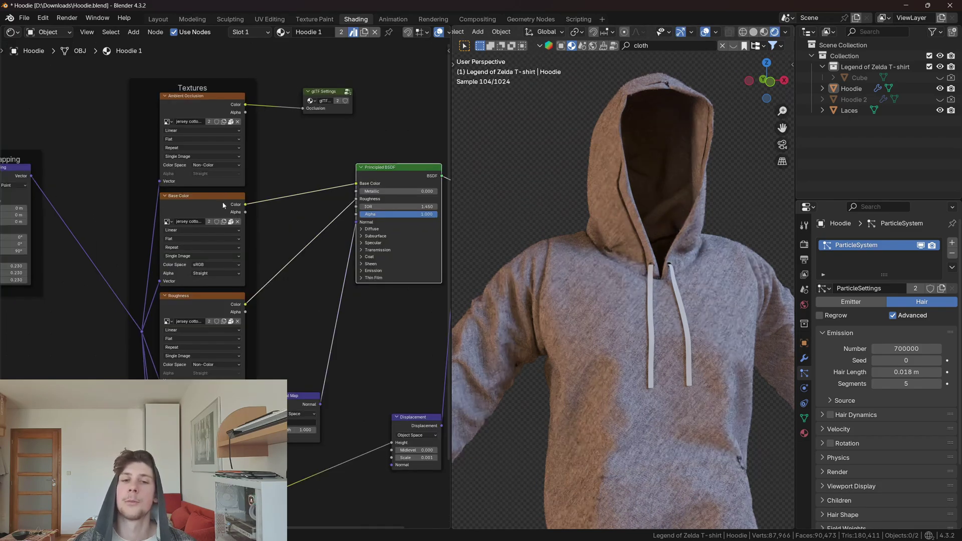
- Preview the Base Color texture on the hoodie, and add an Image Texture node in empty space of its material
{"action": "left_click", "coordinate": [222, 200], "text": "ctrl+shift"}
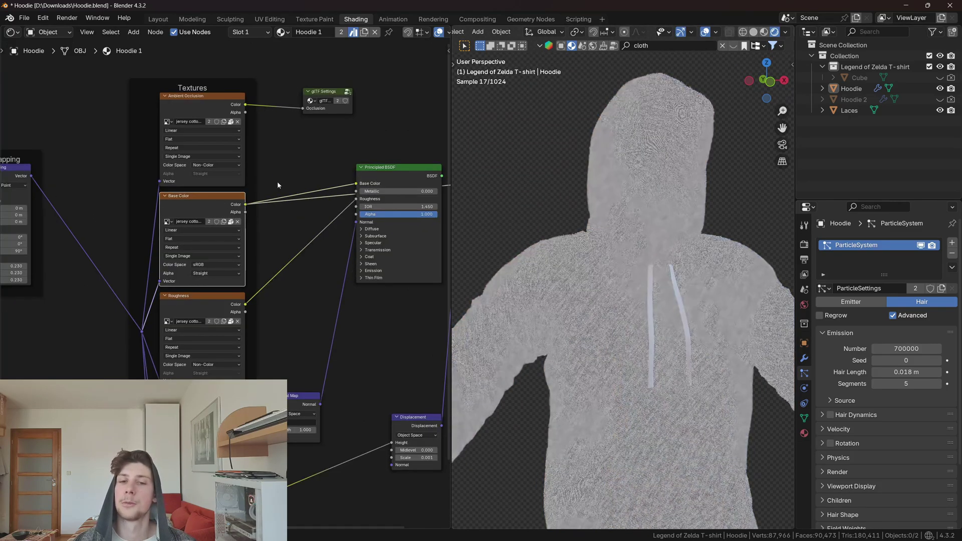
{"action": "key", "text": "shift+a"}
{"action": "type", "text": "imag"}
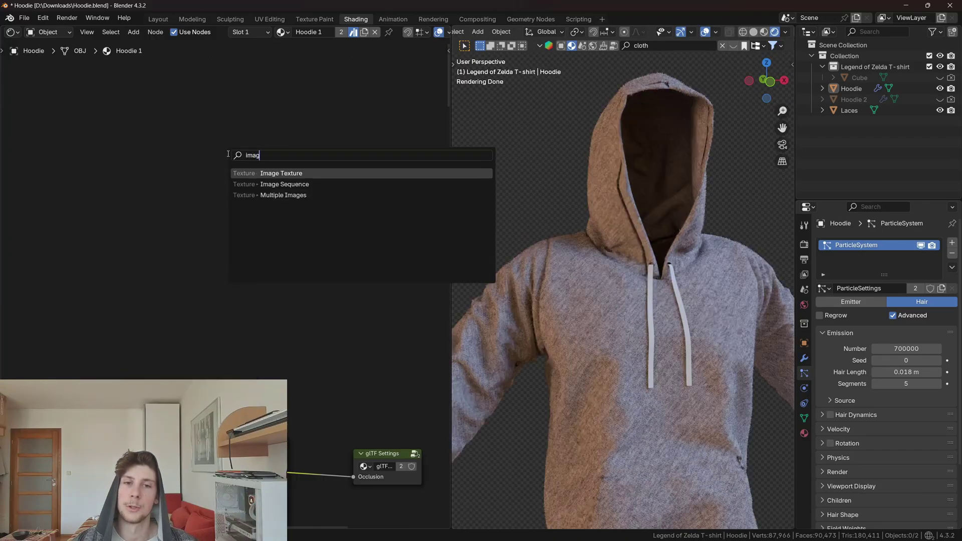
{"action": "key", "text": "Return"}
{"action": "left_click", "coordinate": [228, 154]}
{"action": "scroll", "coordinate": [285, 215], "scroll_direction": "up", "scroll_amount": 4}
{"action": "middle_click_drag", "start_coordinate": [305, 187], "coordinate": [257, 224]}
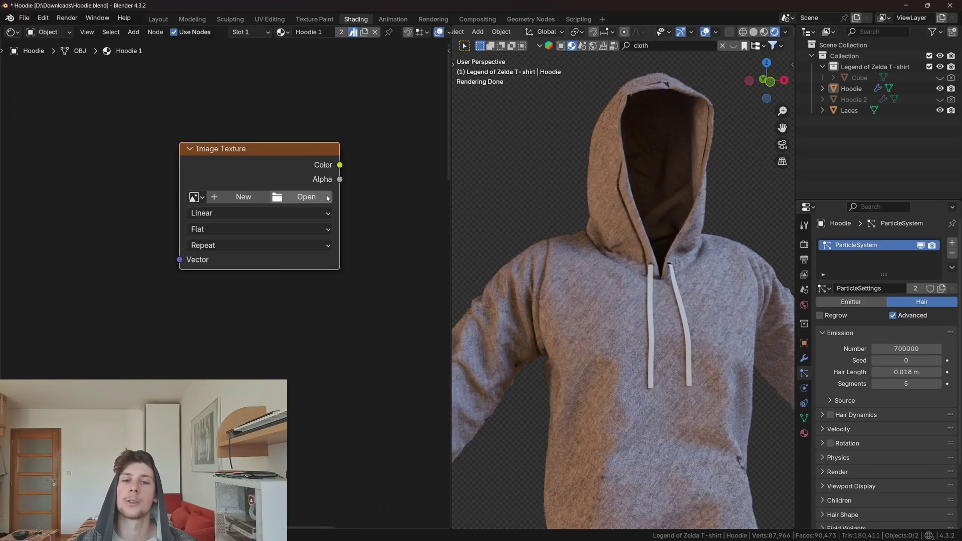
- Load Adidas-Logo.png into the new Image Texture node and preview its alpha on the hoodie
{"action": "left_click", "coordinate": [327, 195]}
{"action": "scroll", "coordinate": [501, 176], "scroll_direction": "down", "scroll_amount": 3}
{"action": "left_click", "coordinate": [636, 105]}
{"action": "type", "text": "adid"}
{"action": "double_click", "coordinate": [703, 136]}
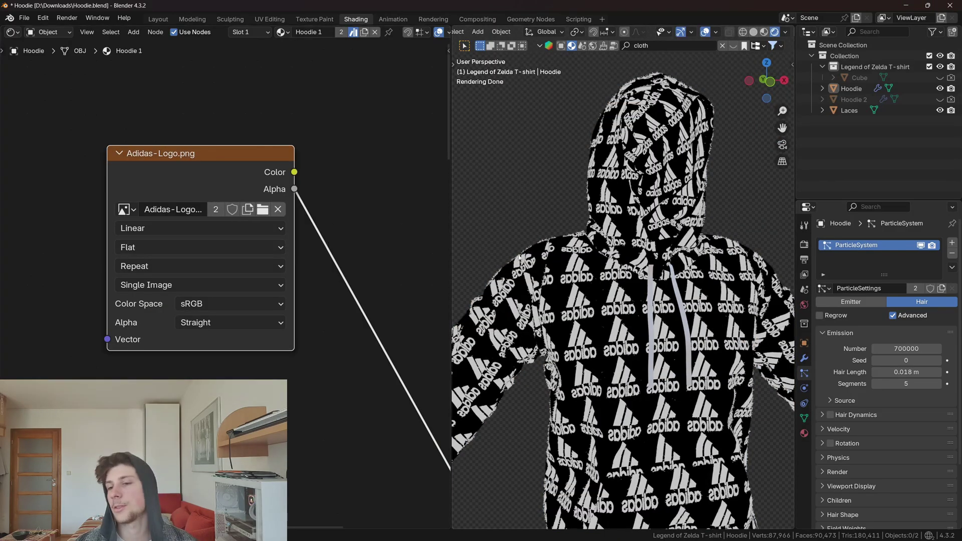
{"action": "middle_click_drag", "start_coordinate": [518, 257], "coordinate": [646, 313]}
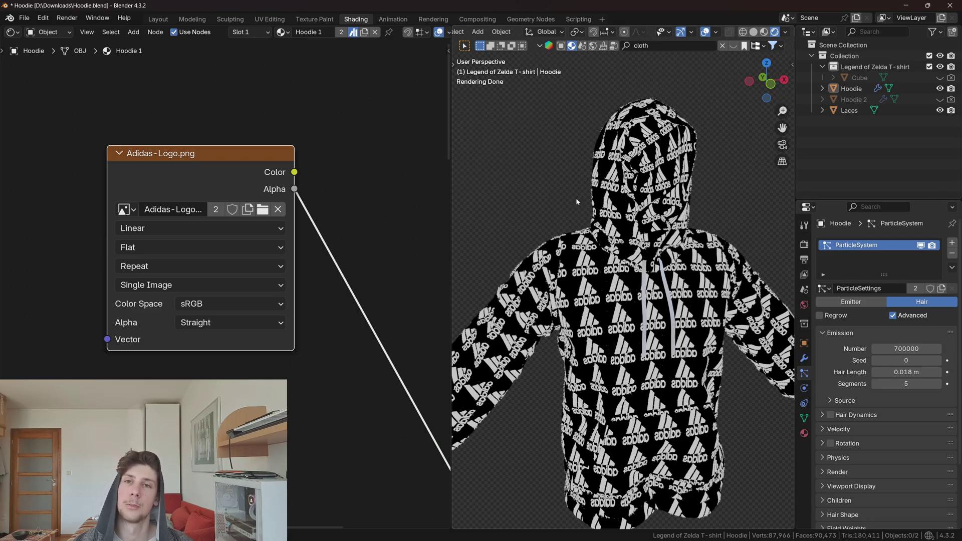
{"action": "mouse_move", "coordinate": [621, 224]}
{"action": "middle_mouse_down"}
{"action": "mouse_move", "coordinate": [666, 252]}
{"action": "mouse_move", "coordinate": [701, 248]}
{"action": "mouse_move", "coordinate": [591, 244]}
{"action": "mouse_move", "coordinate": [625, 240]}
{"action": "middle_mouse_up"}
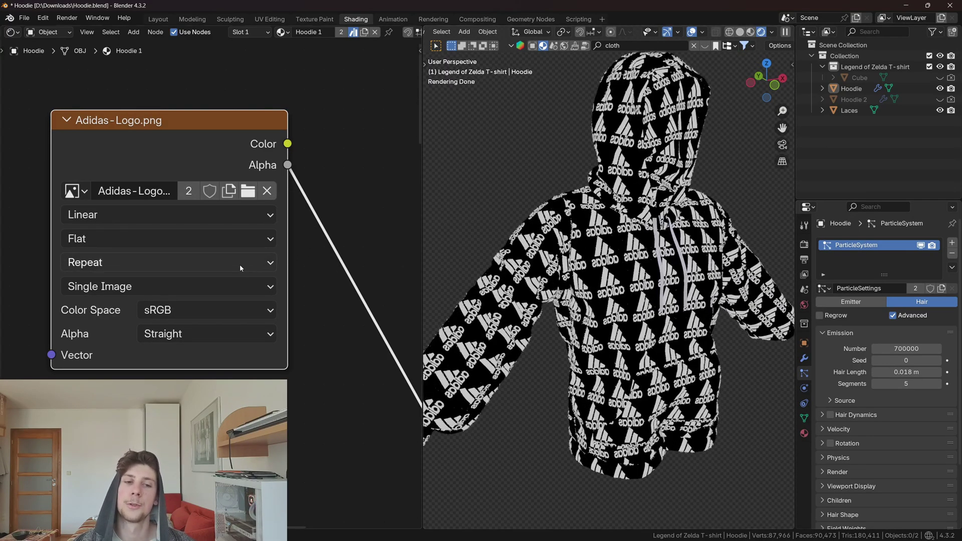
- Set the logo texture's extension to Clip, inspect its placement on the hood, and restore the full material preview
{"action": "left_click", "coordinate": [239, 264]}
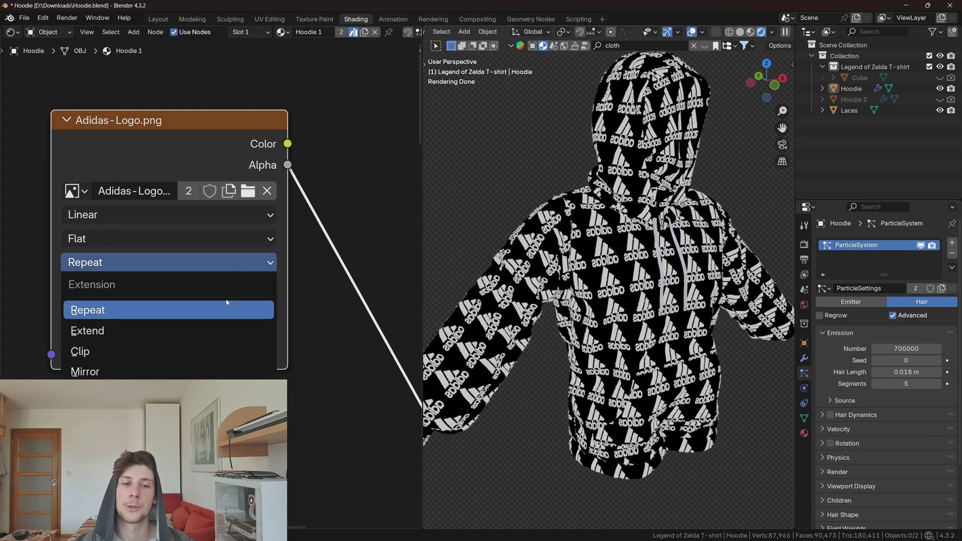
{"action": "left_click", "coordinate": [211, 350]}
{"action": "middle_click_drag", "start_coordinate": [491, 210], "coordinate": [571, 167]}
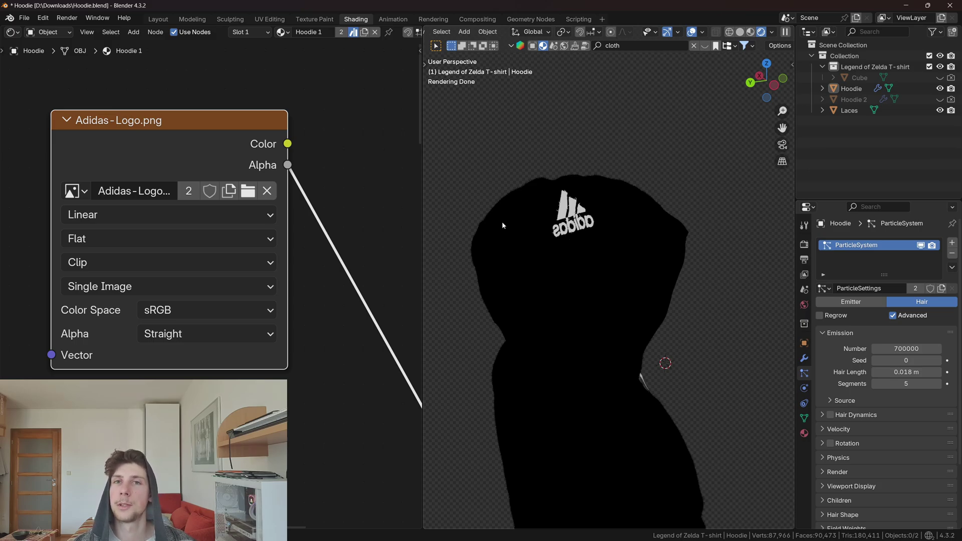
{"action": "middle_click_drag", "start_coordinate": [502, 225], "coordinate": [551, 240]}
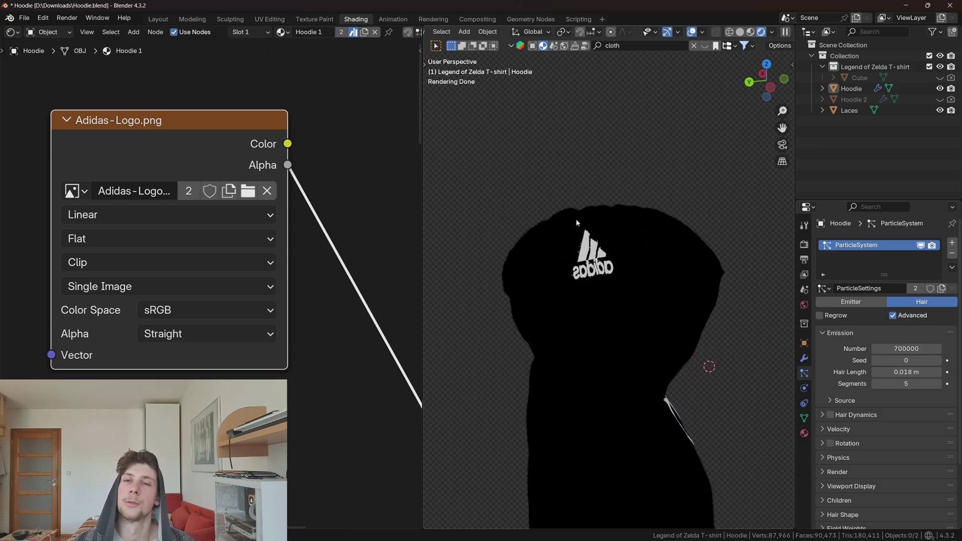
{"action": "middle_click_drag", "start_coordinate": [611, 294], "coordinate": [583, 254]}
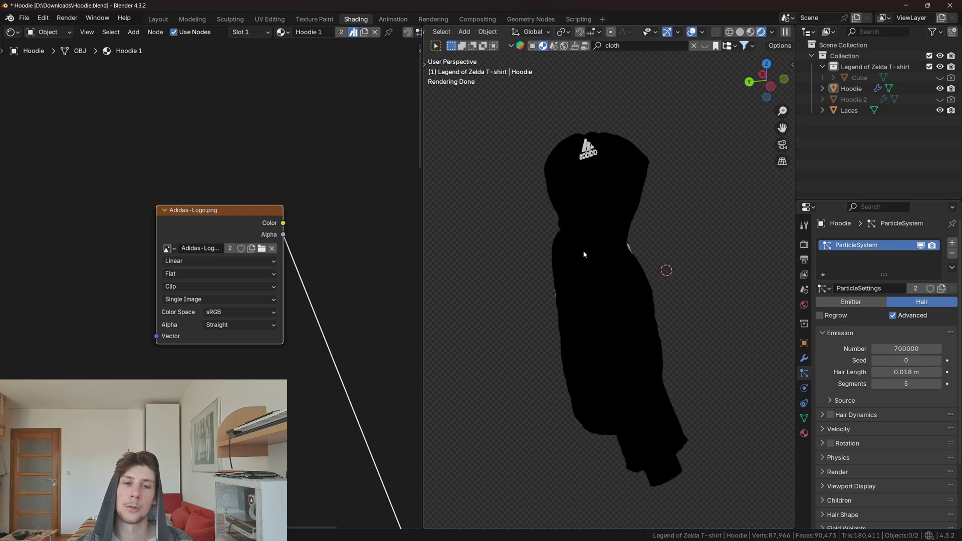
{"action": "middle_click_drag", "start_coordinate": [276, 418], "coordinate": [219, 100]}
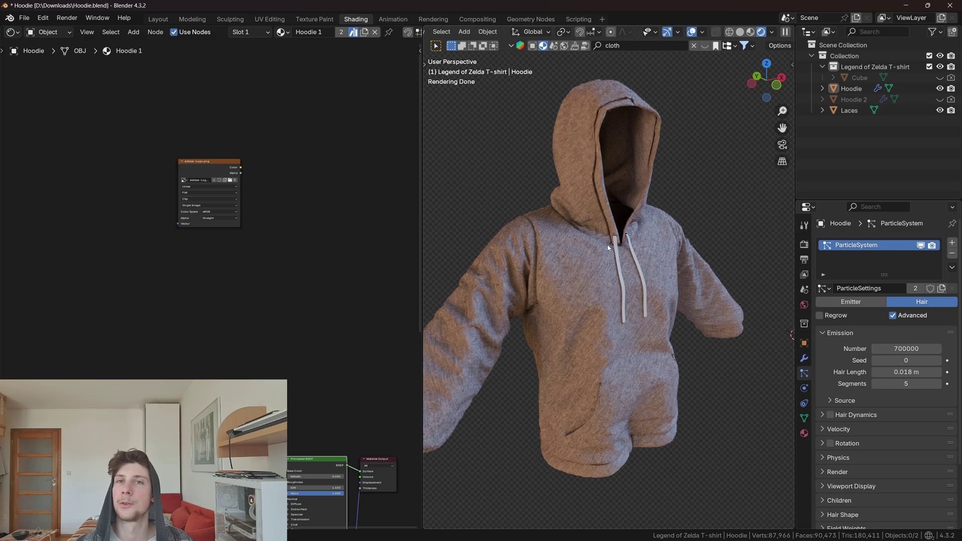
{"action": "scroll", "coordinate": [300, 302], "scroll_direction": "up", "scroll_amount": 2}
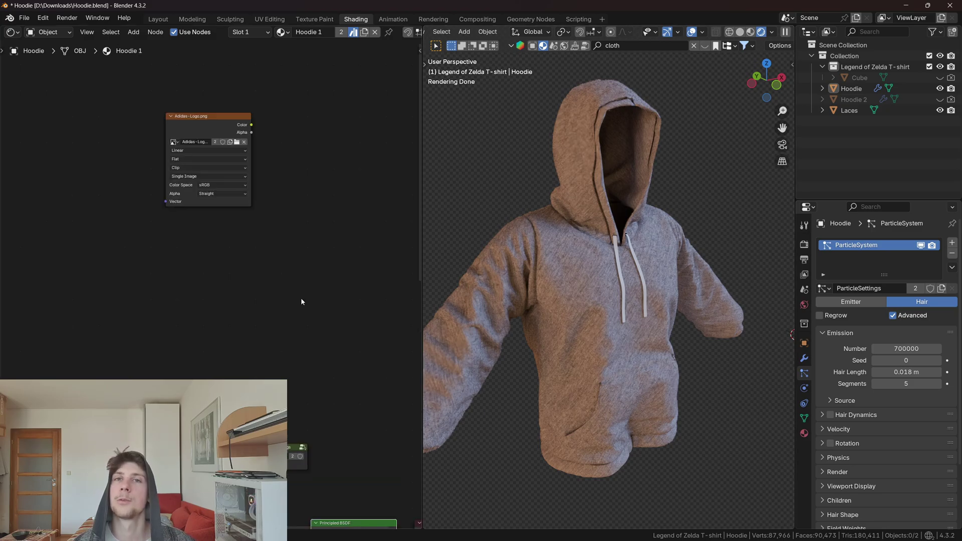
- Add a second UV map named Logo to the hoodie mesh and make it active for rendering
{"action": "left_click_drag", "start_coordinate": [421, 294], "coordinate": [189, 283]}
{"action": "scroll", "coordinate": [759, 359], "scroll_direction": "up", "scroll_amount": 2}
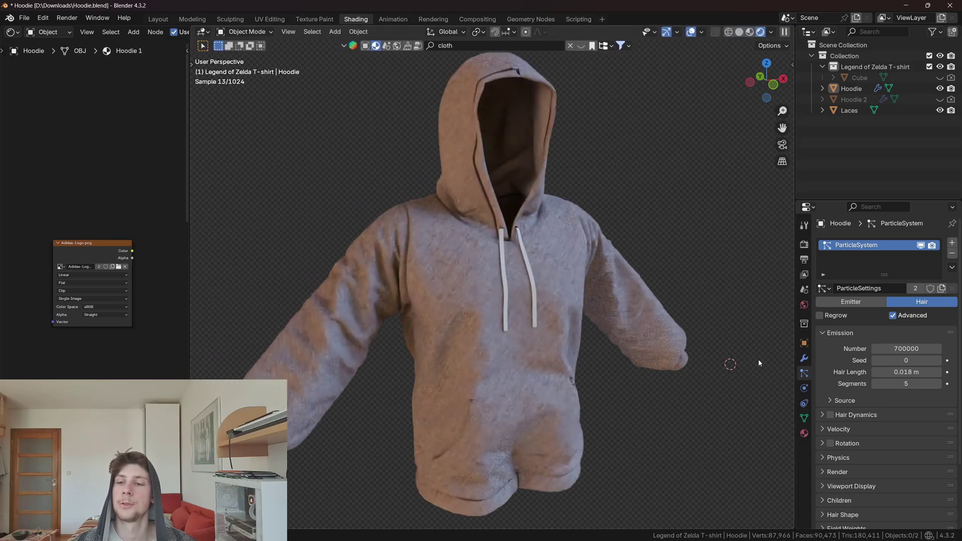
{"action": "left_click", "coordinate": [804, 418]}
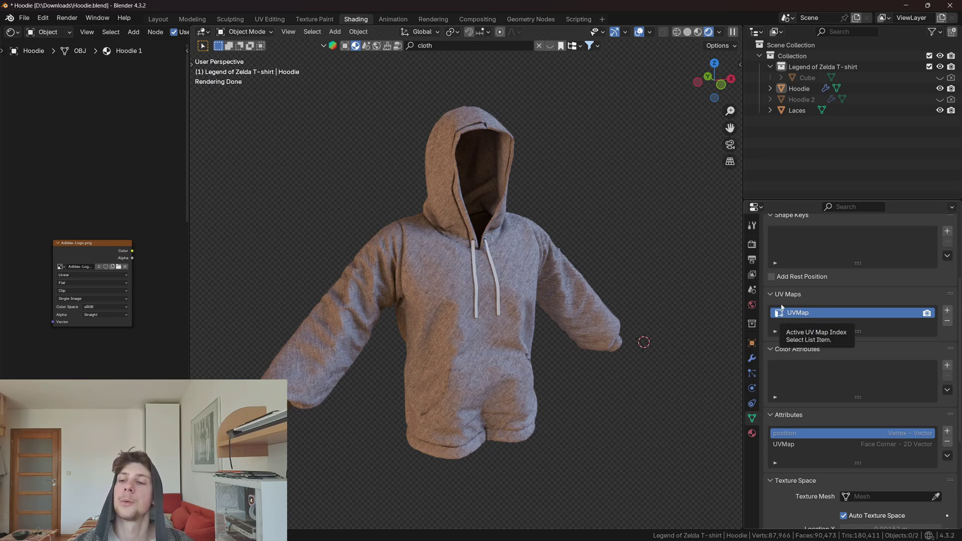
{"action": "left_click", "coordinate": [534, 287]}
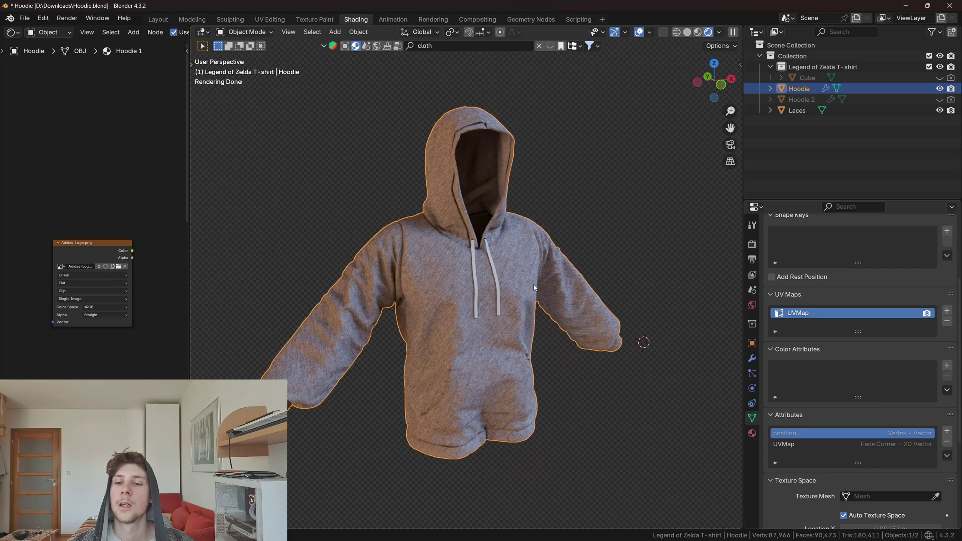
{"action": "left_click", "coordinate": [947, 311]}
{"action": "double_click", "coordinate": [796, 323]}
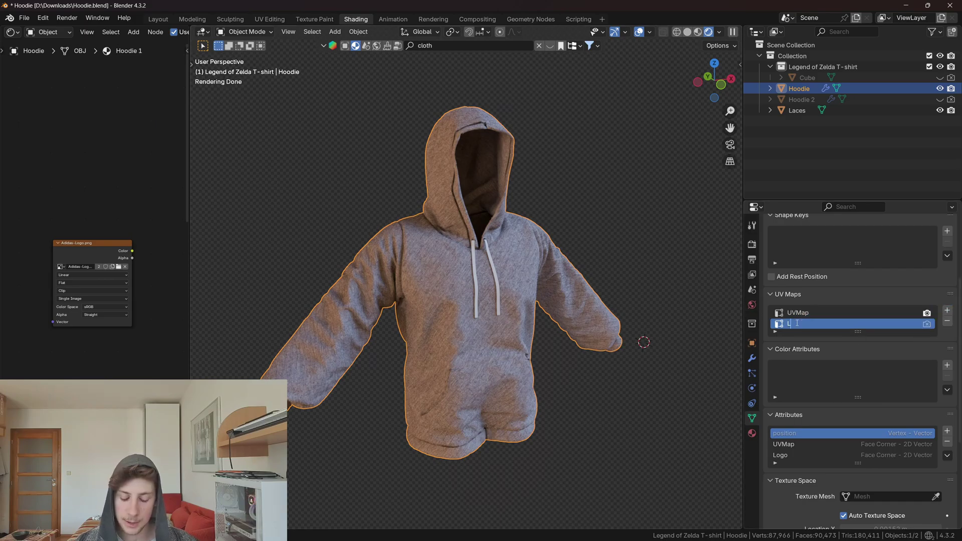
{"action": "type", "text": "Logo"}
{"action": "key", "text": "Return"}
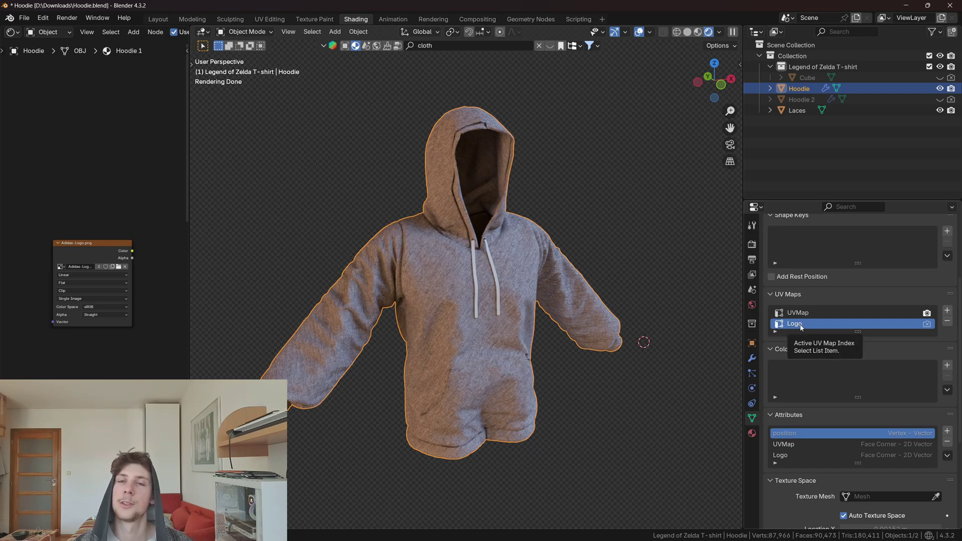
{"action": "left_click", "coordinate": [927, 324]}
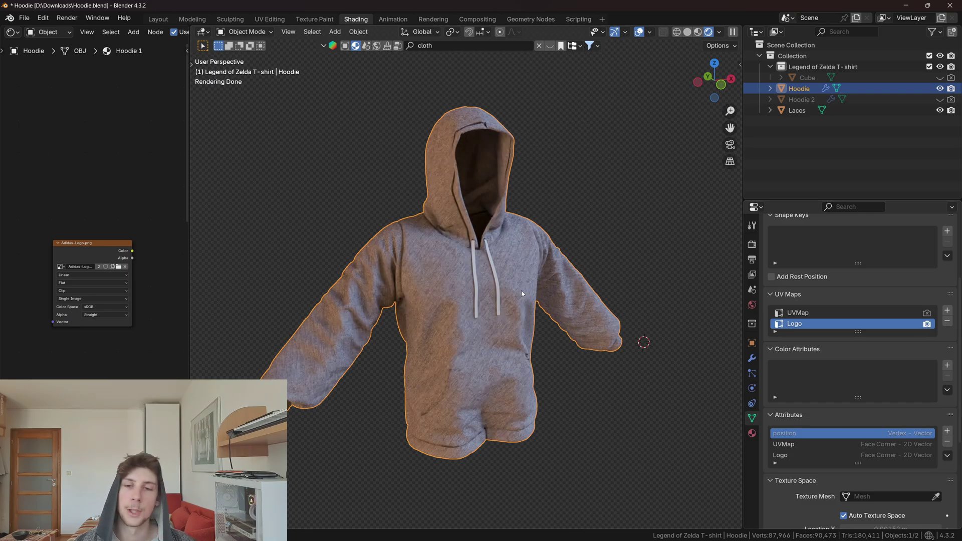
- In Edit Mode, select only a rectangular patch of chest faces above the pocket from the front view
{"action": "key", "text": "Tab"}
{"action": "scroll", "coordinate": [406, 261], "scroll_direction": "up", "scroll_amount": 2}
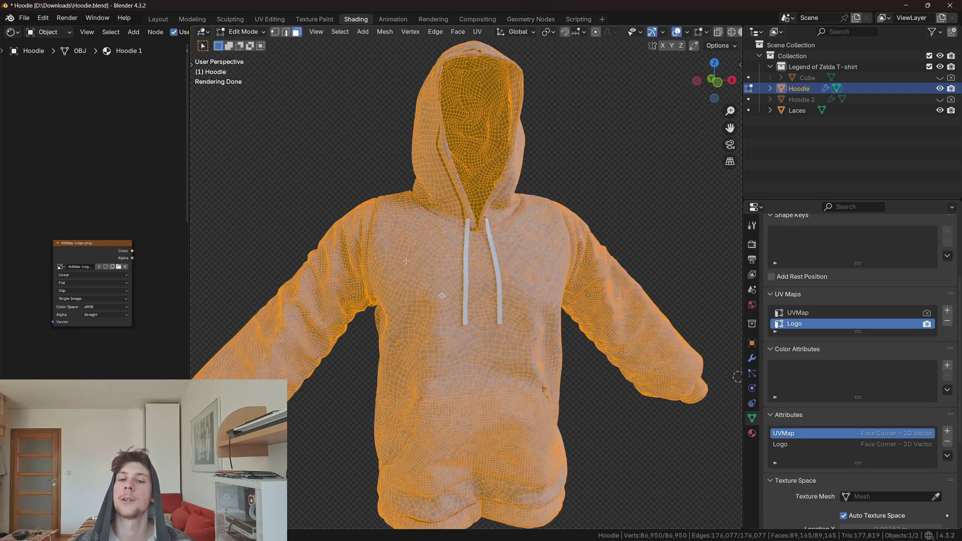
{"action": "key", "text": "alt+a"}
{"action": "key", "text": "KP_1"}
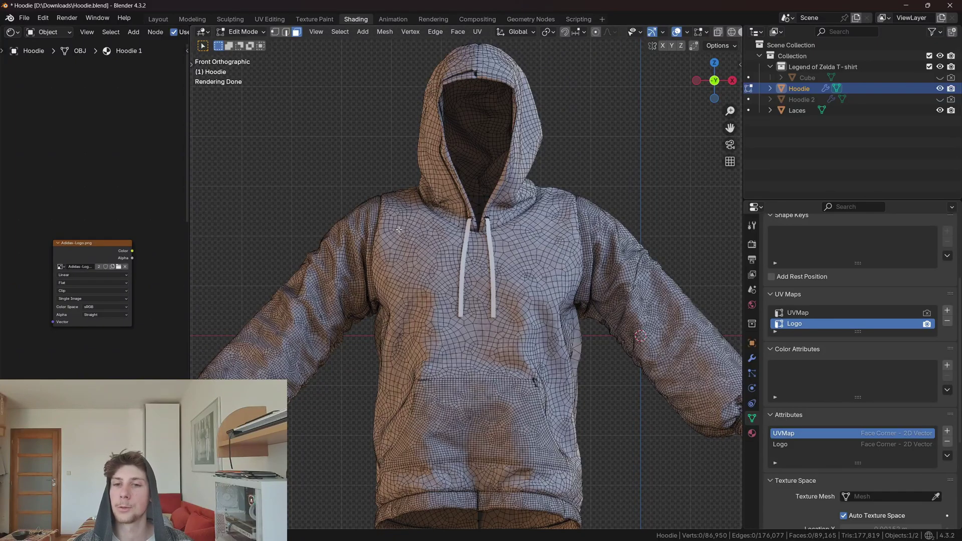
{"action": "left_click_drag", "start_coordinate": [396, 232], "coordinate": [531, 346]}
{"action": "middle_click_drag", "start_coordinate": [531, 346], "coordinate": [581, 316]}
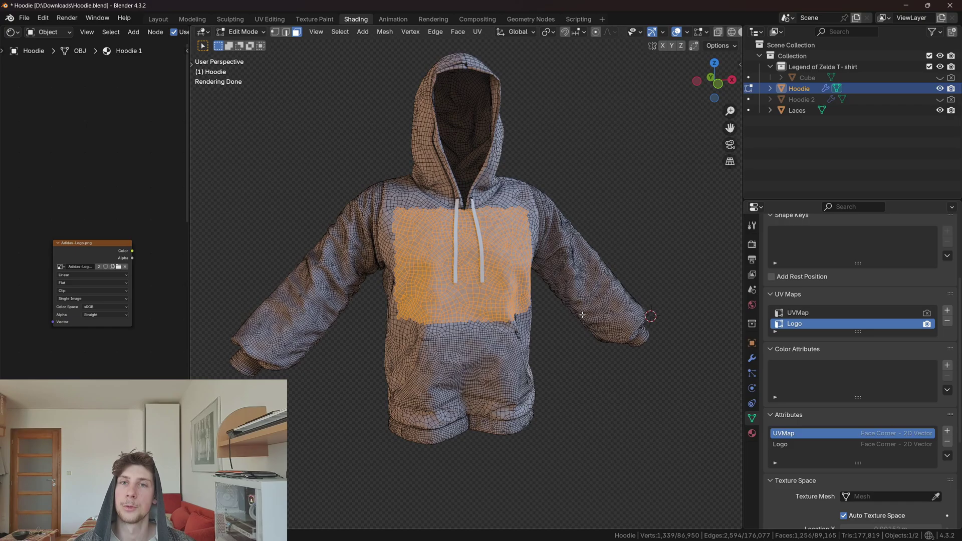
- Unwrap the selected chest faces with the Angle Based method into the Logo UV map
{"action": "key", "text": "u"}
{"action": "mouse_move", "coordinate": [583, 316]}
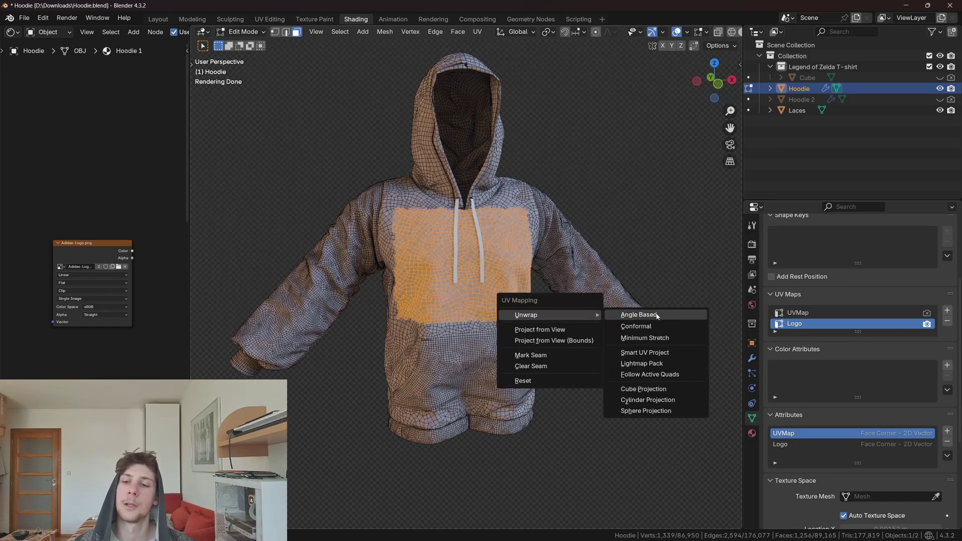
{"action": "left_click", "coordinate": [639, 315]}
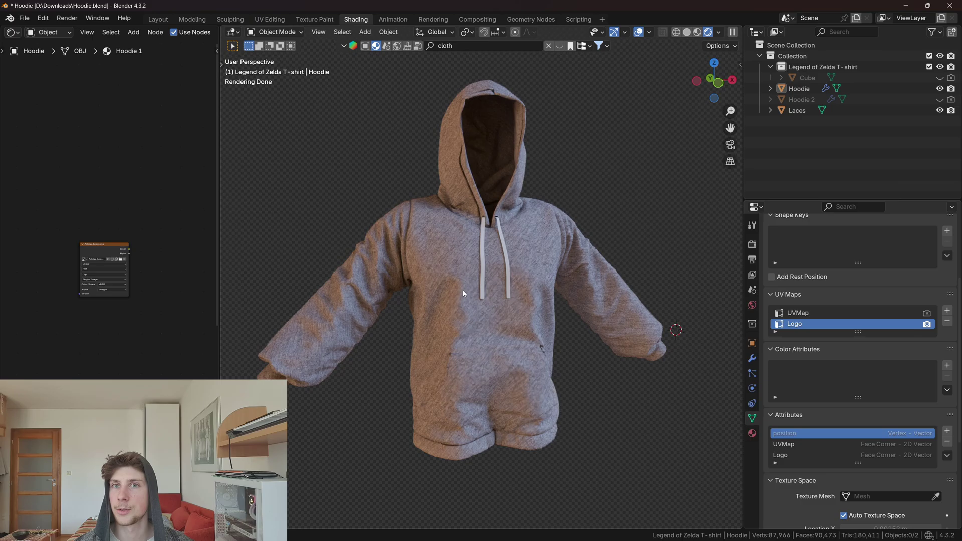
- Maximize the shader editor and examine how the Texture Coordinate node feeds the Mapping node of the fabric textures
{"action": "key", "text": "ctrl+space"}
{"action": "middle_click_drag", "start_coordinate": [501, 390], "coordinate": [604, 56]}
{"action": "scroll", "coordinate": [466, 151], "scroll_direction": "up", "scroll_amount": 7}
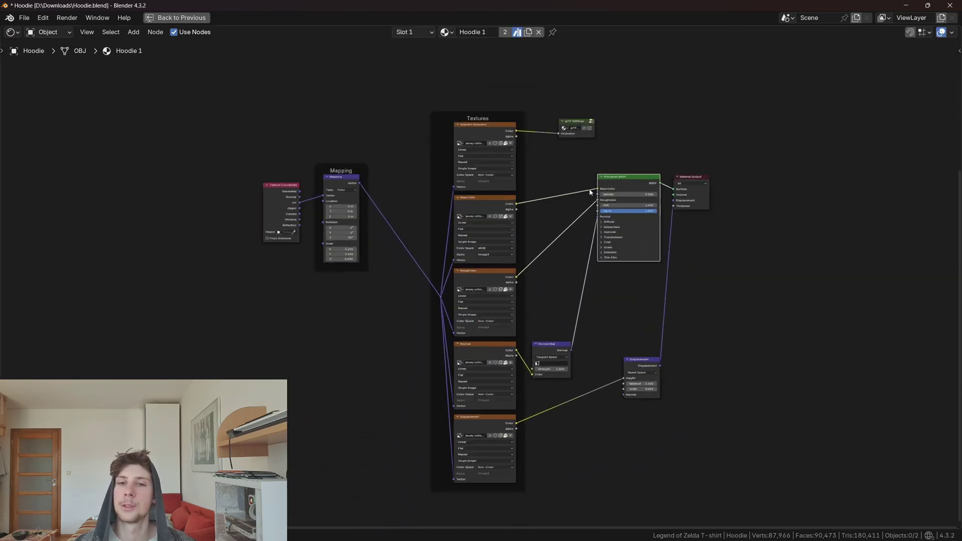
{"action": "left_click", "coordinate": [234, 224]}
{"action": "middle_click_drag", "start_coordinate": [286, 236], "coordinate": [430, 287]}
{"action": "scroll", "coordinate": [436, 289], "scroll_direction": "up", "scroll_amount": 3}
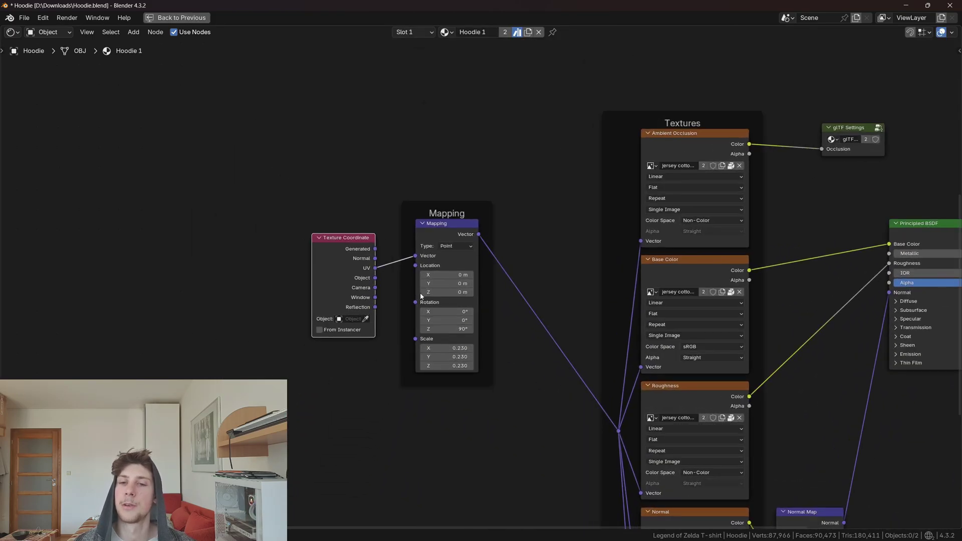
{"action": "scroll", "coordinate": [423, 295], "scroll_direction": "up", "scroll_amount": 5}
{"action": "middle_click_drag", "start_coordinate": [385, 258], "coordinate": [490, 258]}
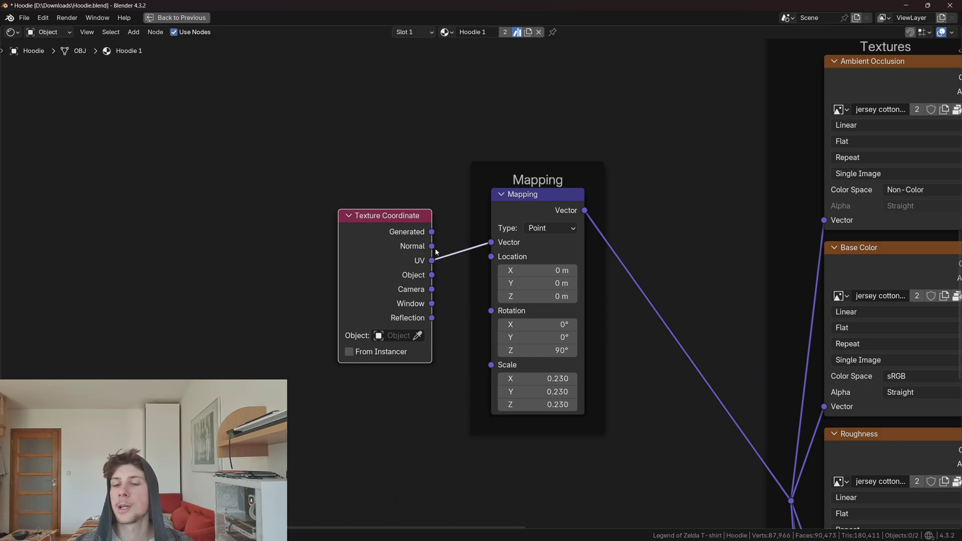
{"action": "scroll", "coordinate": [494, 187], "scroll_direction": "up", "scroll_amount": 2}
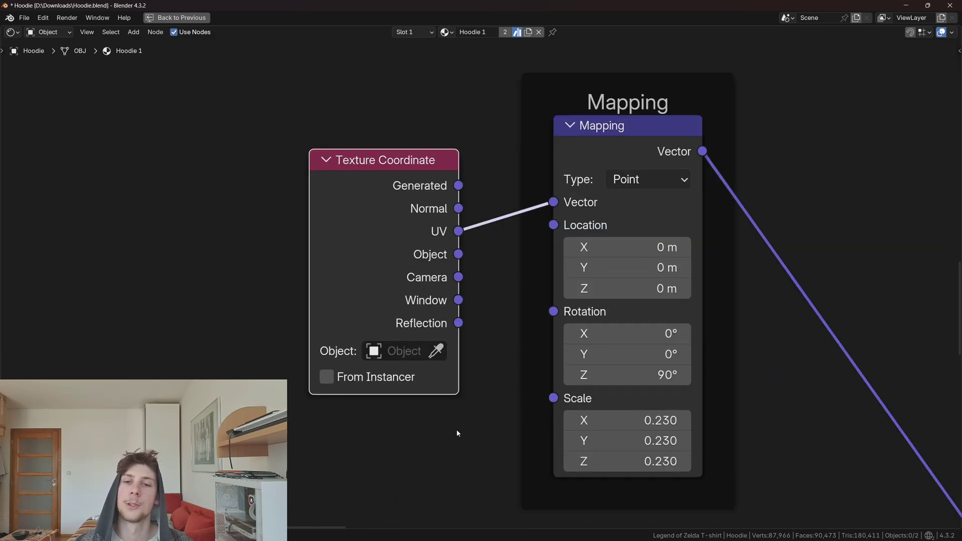
- Replace the Texture Coordinate node with a UV Map node placed before the Mapping node
{"action": "middle_click_drag", "start_coordinate": [357, 191], "coordinate": [398, 198]}
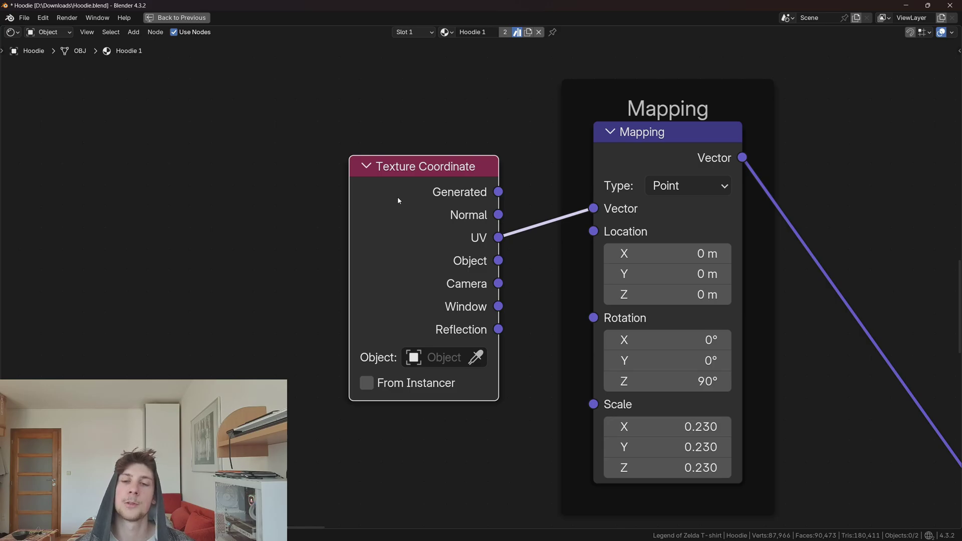
{"action": "scroll", "coordinate": [439, 254], "scroll_direction": "up", "scroll_amount": 1}
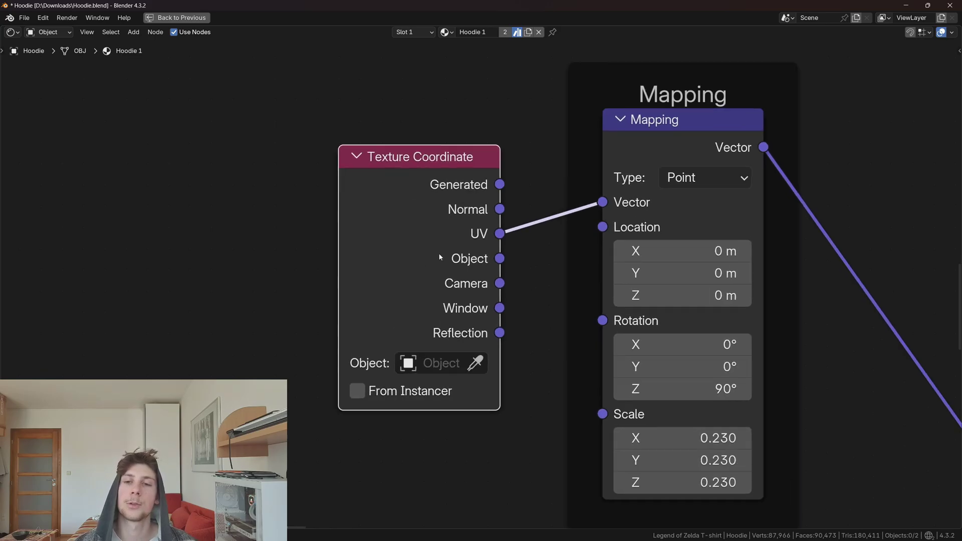
{"action": "key", "text": "x"}
{"action": "key", "text": "shift+a"}
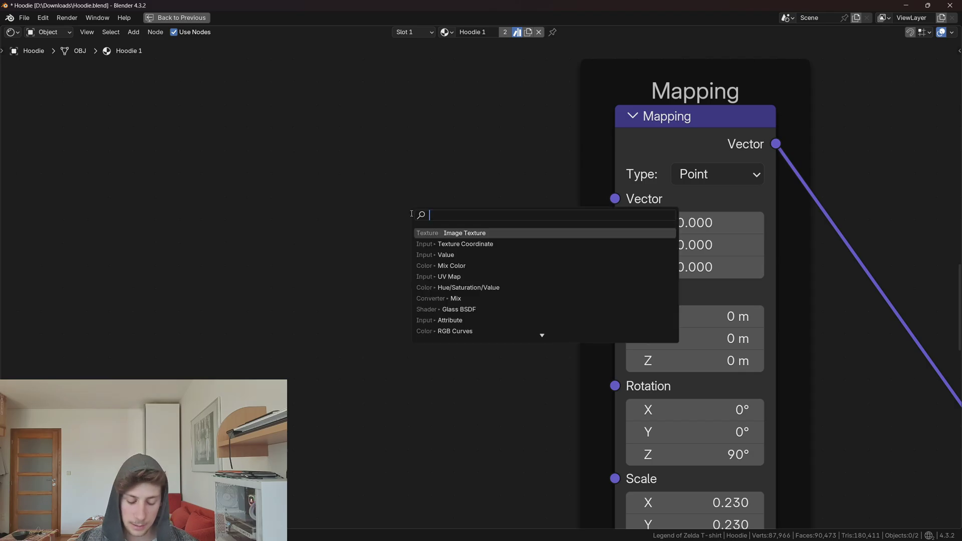
{"action": "type", "text": "uv"}
{"action": "key", "text": "Return"}
{"action": "left_click", "coordinate": [323, 196]}
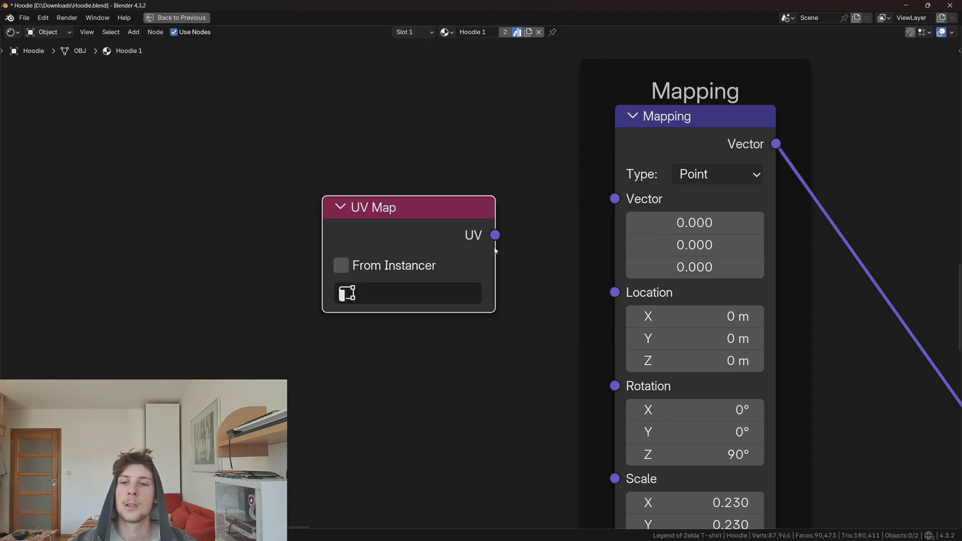
- Connect the UV Map node to the Mapping node's Vector input and set its map to UVMap
{"action": "left_click_drag", "start_coordinate": [495, 235], "coordinate": [615, 199]}
{"action": "scroll", "coordinate": [465, 246], "scroll_direction": "up", "scroll_amount": 1}
{"action": "left_click", "coordinate": [465, 246]}
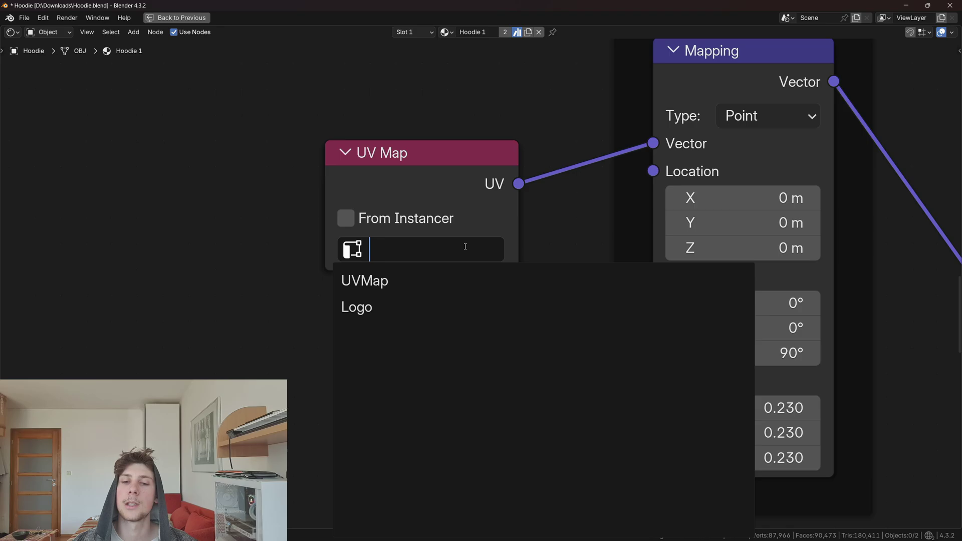
{"action": "left_click", "coordinate": [390, 276]}
- Add another UV Map node beside the Adidas-Logo.png image texture node
{"action": "scroll", "coordinate": [398, 252], "scroll_direction": "down", "scroll_amount": 9}
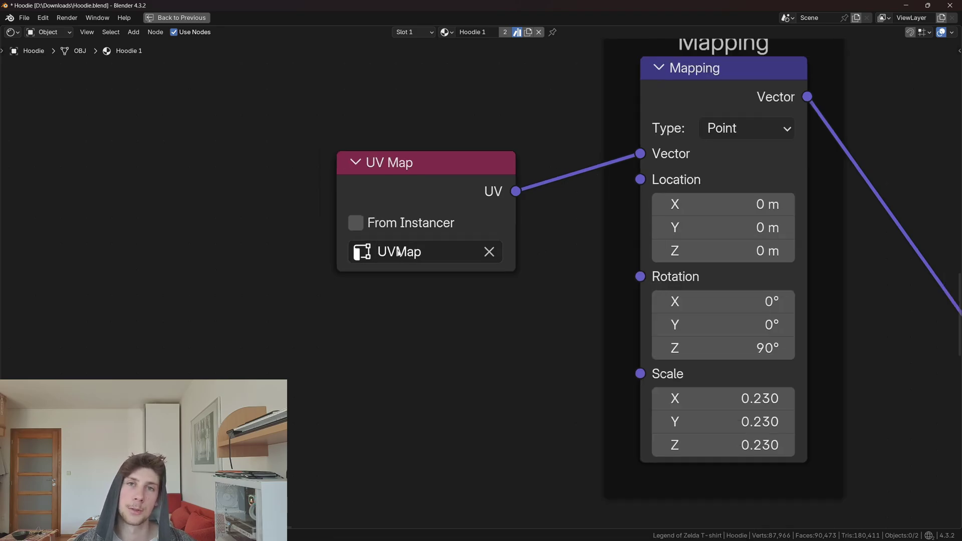
{"action": "middle_click_drag", "start_coordinate": [400, 254], "coordinate": [426, 228]}
{"action": "key", "text": "shift+a"}
{"action": "left_click", "coordinate": [429, 218]}
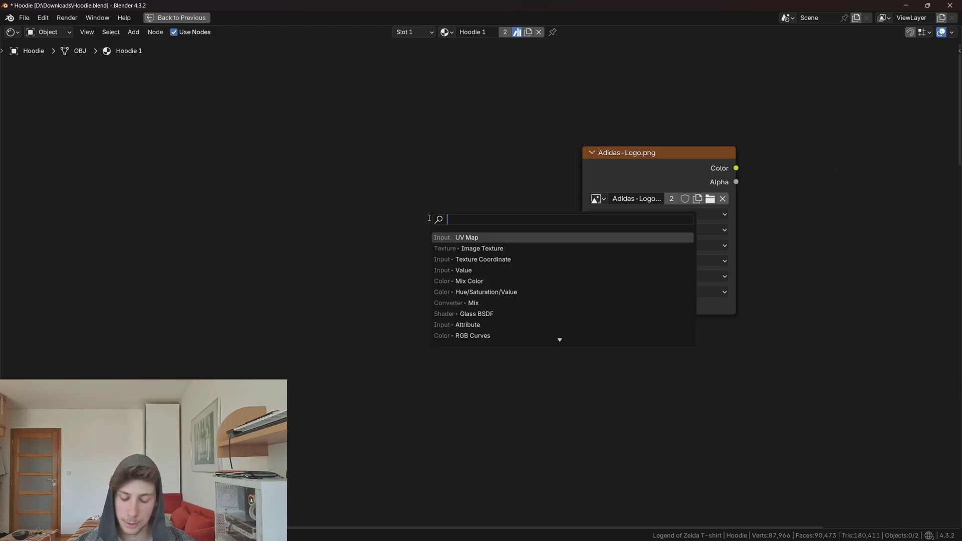
{"action": "key", "text": "Return"}
{"action": "left_click", "coordinate": [428, 216]}
{"action": "scroll", "coordinate": [537, 257], "scroll_direction": "up", "scroll_amount": 3}
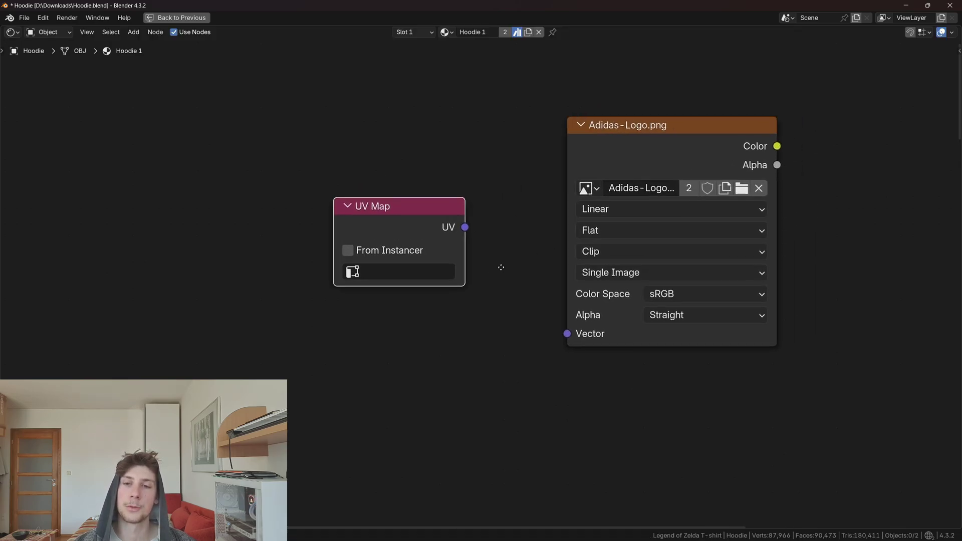
- Connect the new UV Map node to the Vector input of the Adidas-Logo.png texture and set its map to Logo
{"action": "middle_click_drag", "start_coordinate": [501, 267], "coordinate": [488, 274]}
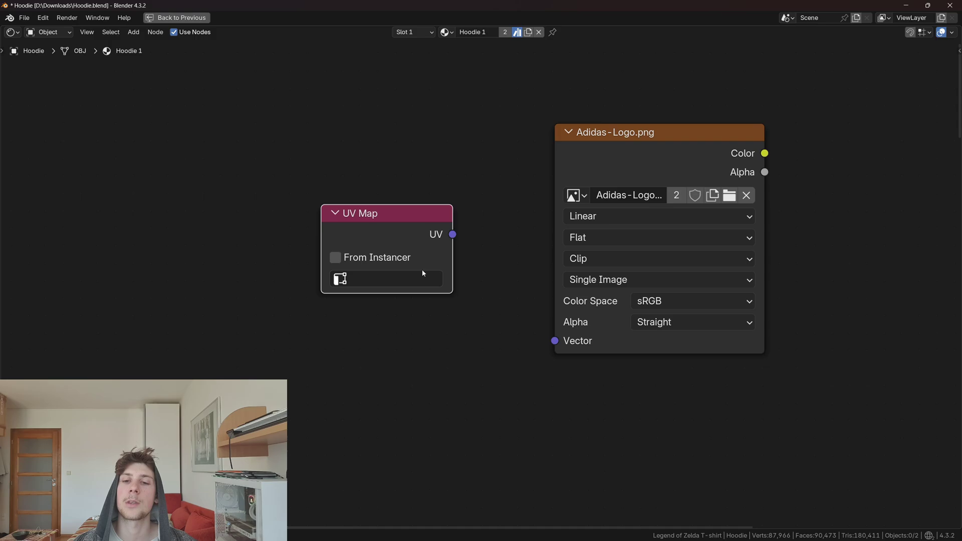
{"action": "left_click_drag", "start_coordinate": [452, 235], "coordinate": [554, 340]}
{"action": "scroll", "coordinate": [365, 278], "scroll_direction": "up", "scroll_amount": 1}
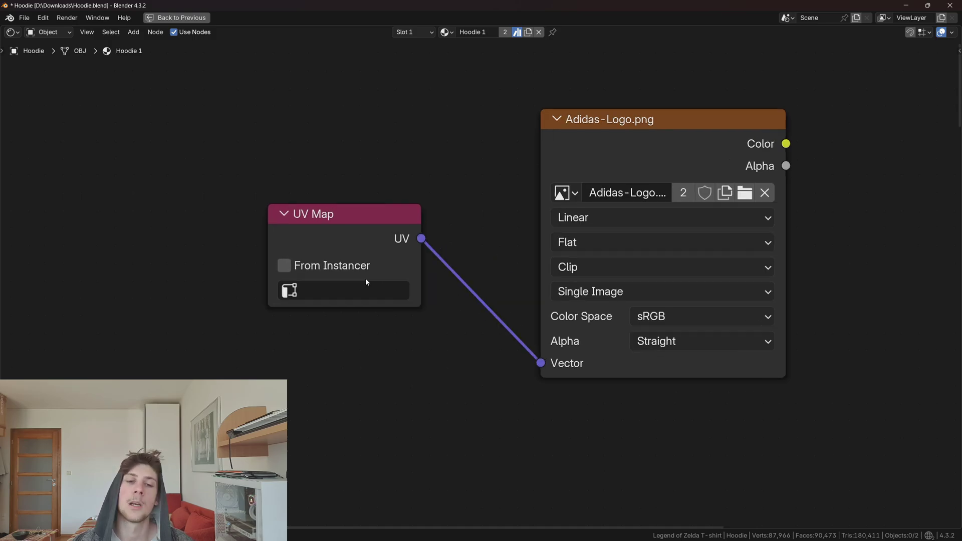
{"action": "left_click", "coordinate": [371, 295]}
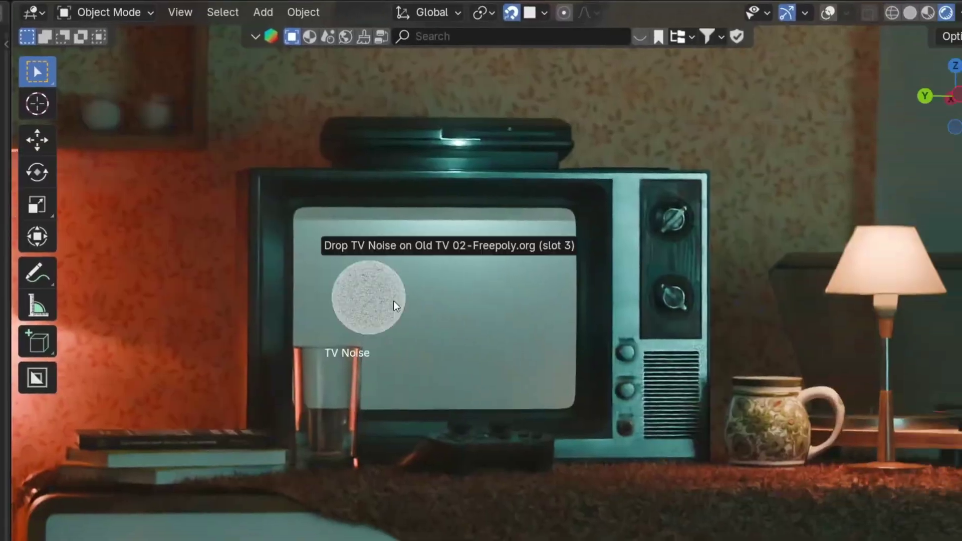
{"action": "left_click_drag", "start_coordinate": [392, 301], "coordinate": [412, 310]}
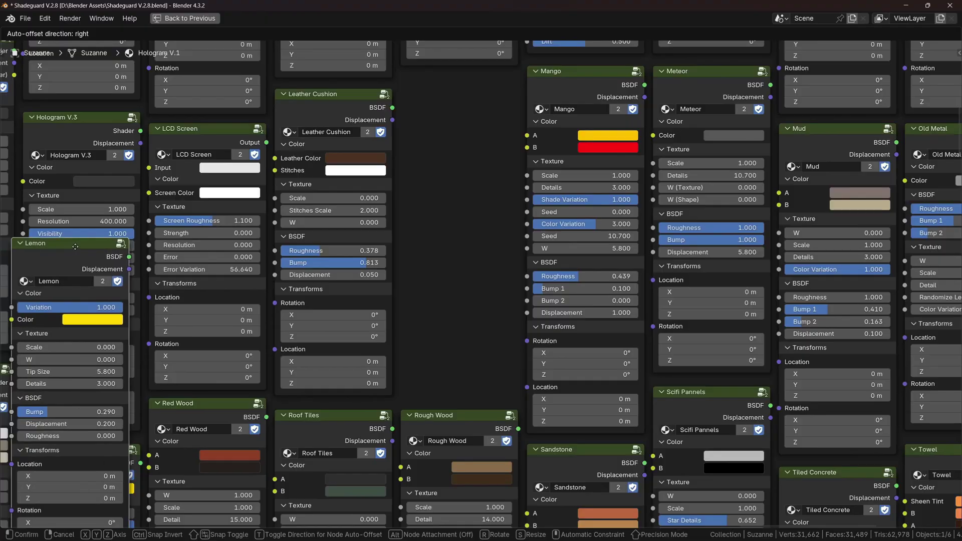
{"action": "left_click_drag", "start_coordinate": [293, 171], "coordinate": [457, 81]}
{"action": "scroll", "coordinate": [459, 138], "scroll_direction": "down", "scroll_amount": 5}
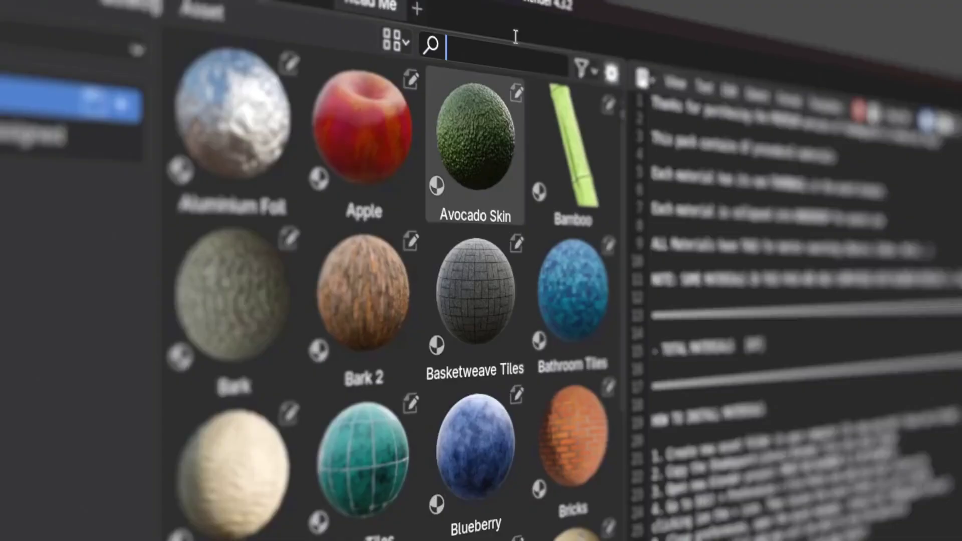
- Search the material asset library by several keywords, including "nature" and "damadge"
{"action": "type", "text": "nature"}
{"action": "key", "text": "ctrl+a"}
{"action": "type", "text": "fr"}
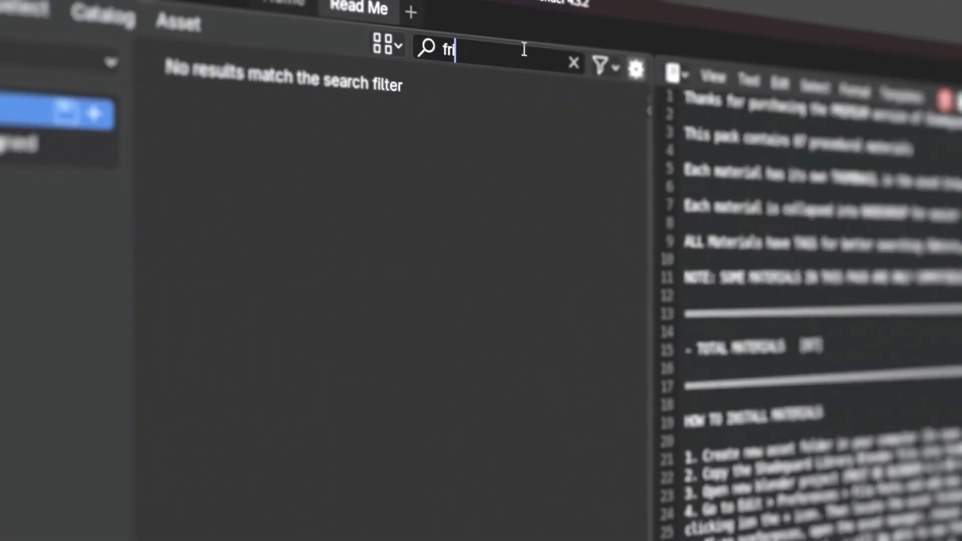
{"action": "key", "text": "ctrl+a"}
{"action": "type", "text": "wo"}
{"action": "key", "text": "BackSpace"}
{"action": "key", "text": "BackSpace"}
{"action": "type", "text": "damadge"}
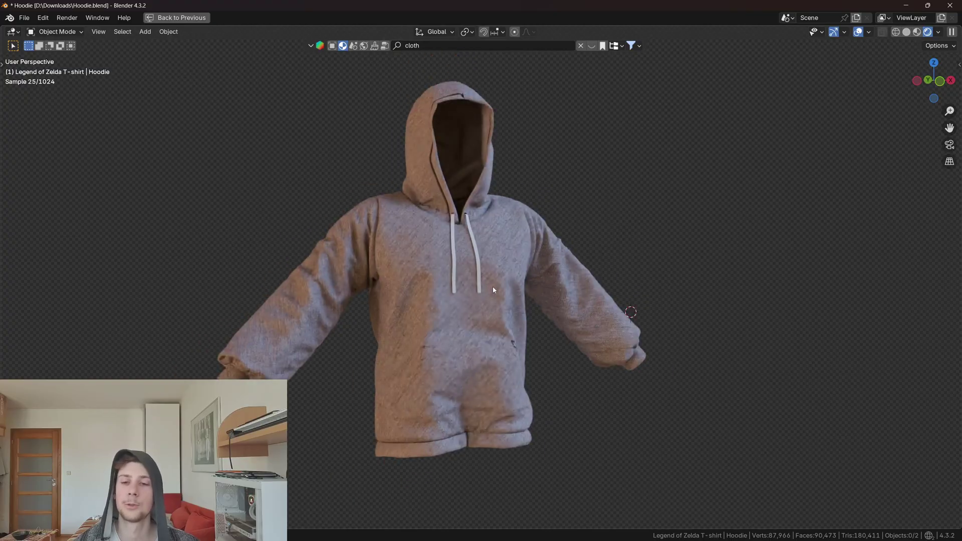
- In Edit Mode, select a rectangular patch of hoodie faces across the chest above the pocket from the front view
{"action": "key", "text": "Tab"}
{"action": "key", "text": "KP_1"}
{"action": "scroll", "coordinate": [499, 194], "scroll_direction": "up", "scroll_amount": 2}
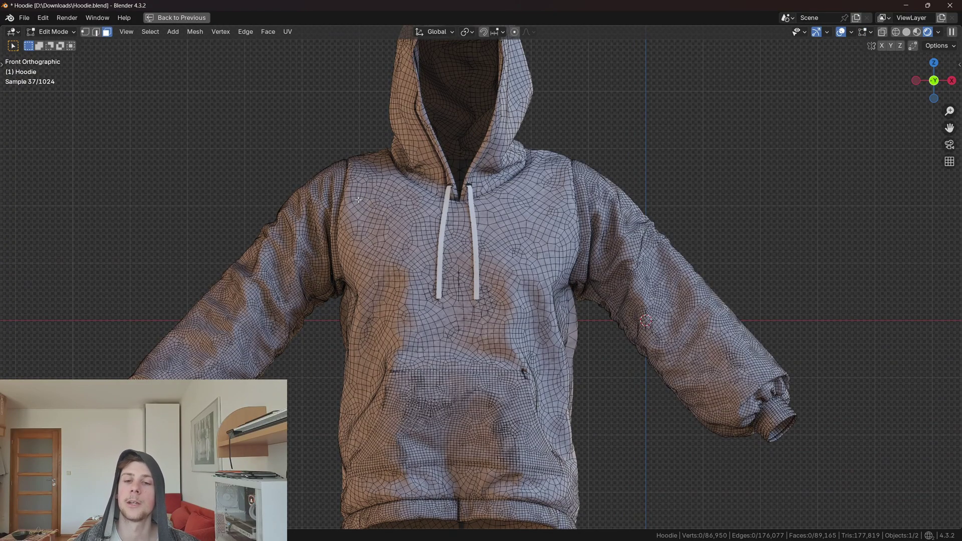
{"action": "mouse_move", "coordinate": [569, 347]}
{"action": "left_mouse_down"}
{"action": "mouse_move", "coordinate": [581, 356]}
{"action": "mouse_move", "coordinate": [556, 342]}
{"action": "left_mouse_up"}
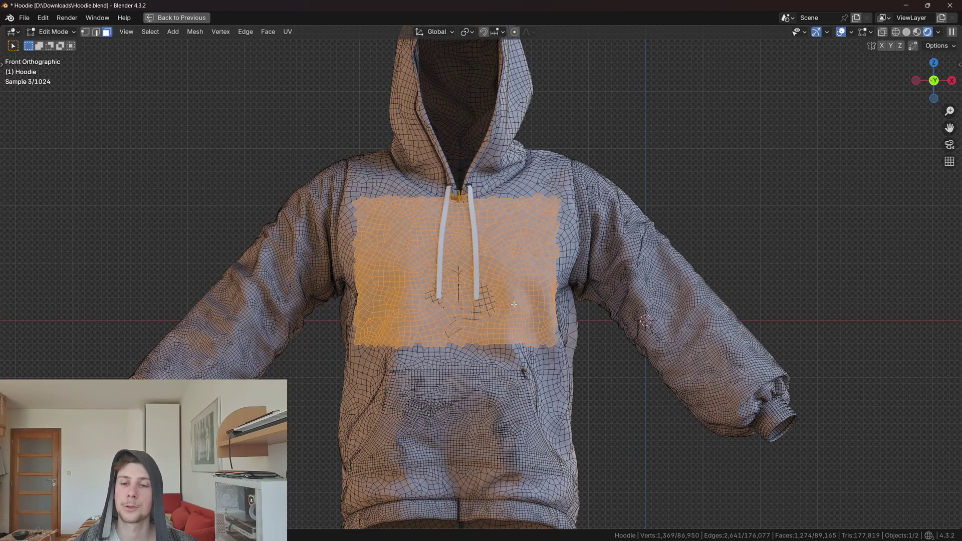
- Unwrap the selected chest patch with the Angle Based method
{"action": "middle_click_drag", "start_coordinate": [481, 281], "coordinate": [453, 258]}
{"action": "scroll", "coordinate": [453, 258], "scroll_direction": "up", "scroll_amount": 2}
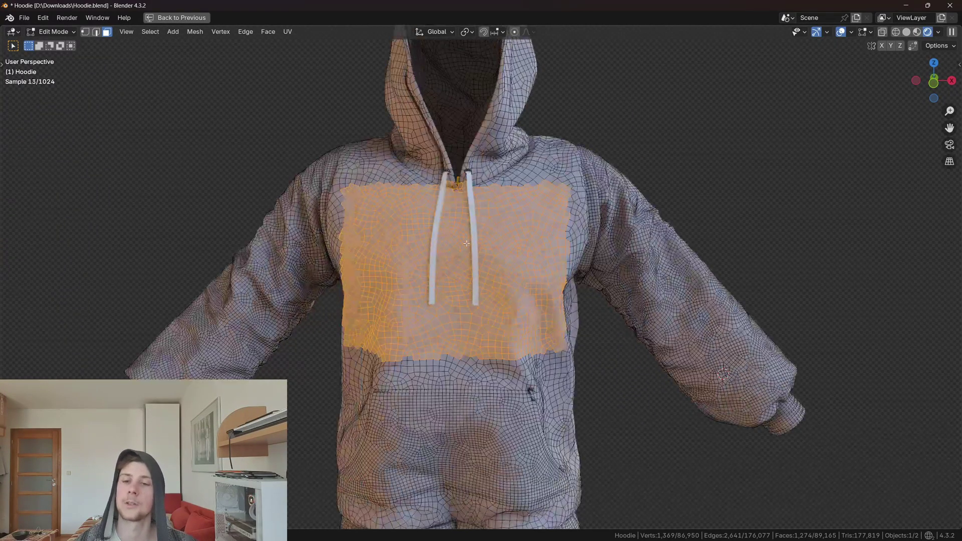
{"action": "middle_click_drag", "start_coordinate": [435, 218], "coordinate": [476, 228]}
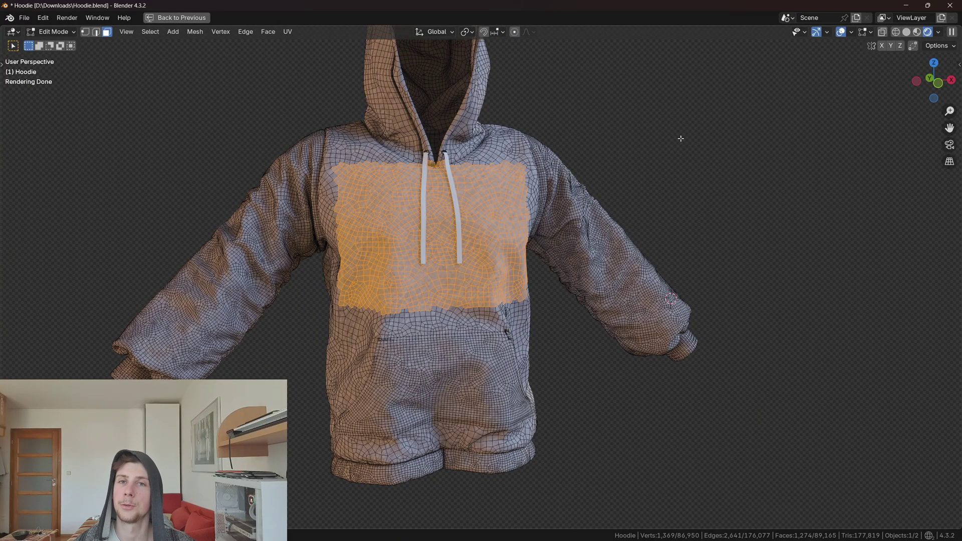
{"action": "key", "text": "u"}
{"action": "mouse_move", "coordinate": [642, 140]}
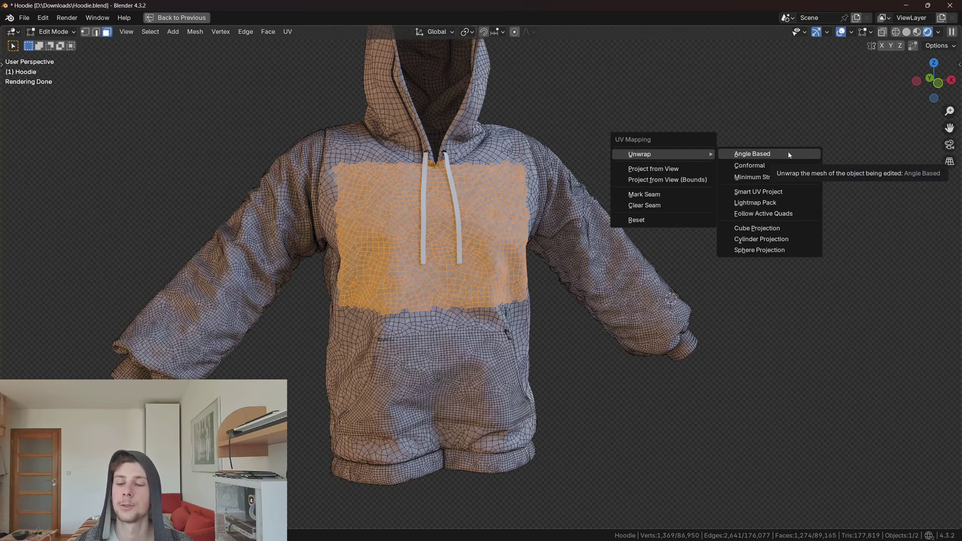
{"action": "left_click", "coordinate": [788, 152]}
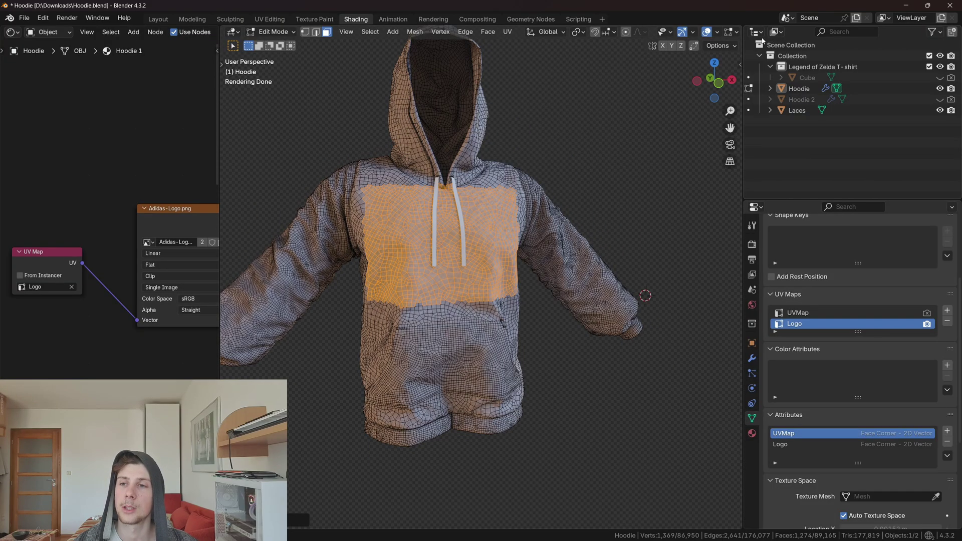
- Show the UV Editor in place of the Outliner and preview the Adidas-Logo.png texture's alpha on the hoodie
{"action": "left_click", "coordinate": [754, 32]}
{"action": "left_click", "coordinate": [408, 86]}
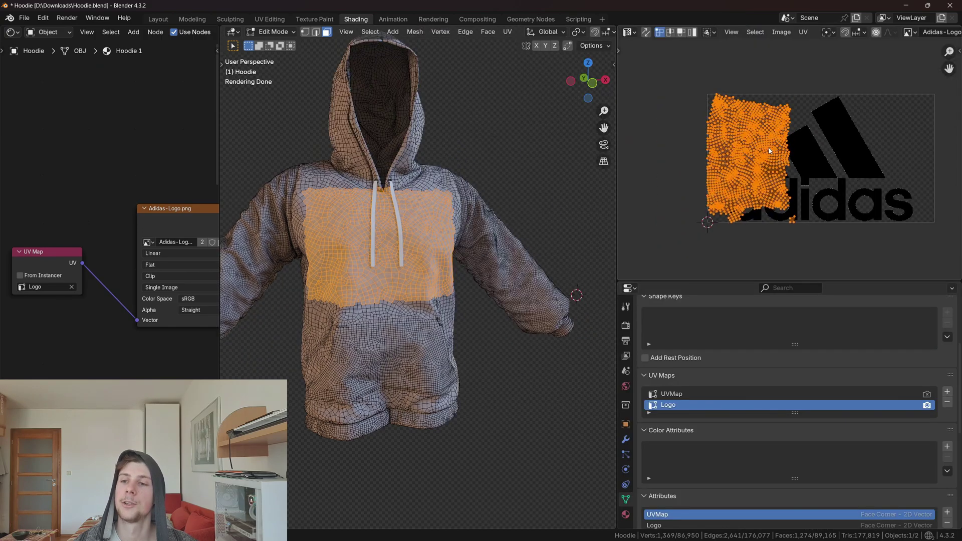
{"action": "scroll", "coordinate": [774, 136], "scroll_direction": "up", "scroll_amount": 1}
{"action": "scroll", "coordinate": [158, 173], "scroll_direction": "down", "scroll_amount": 2}
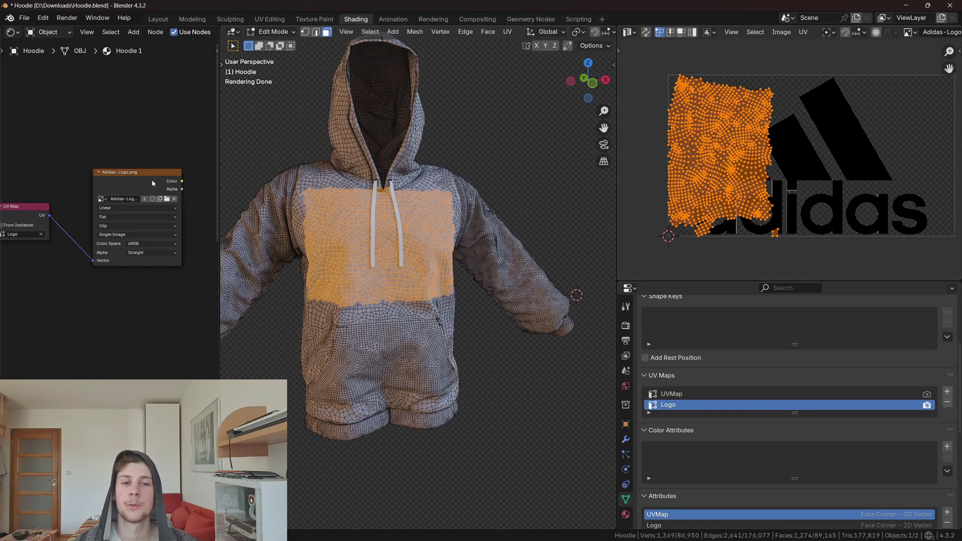
{"action": "left_click", "coordinate": [151, 183], "text": "ctrl+shift"}
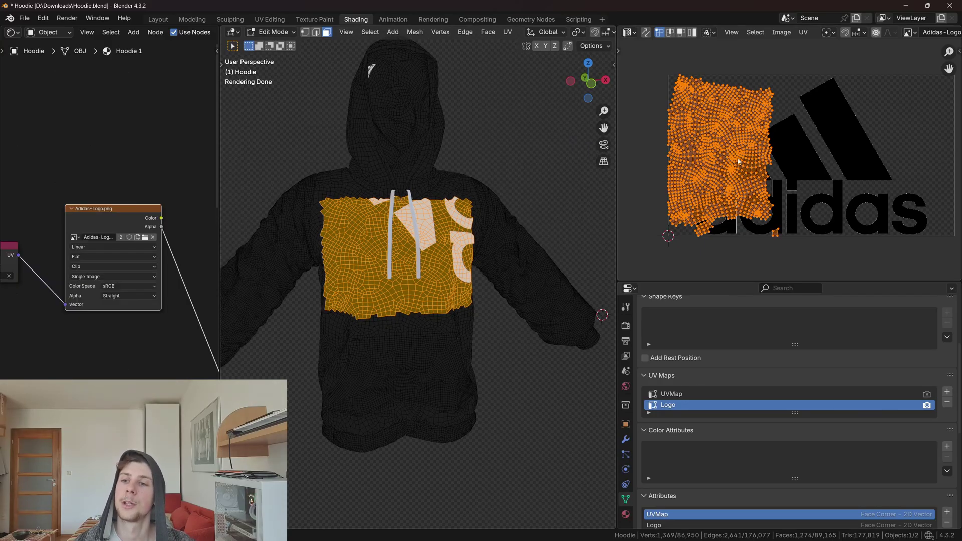
- Rotate the chest UV island 90°, then enlarge and position it so that it covers the whole adidas logo image
{"action": "type", "text": "r"}
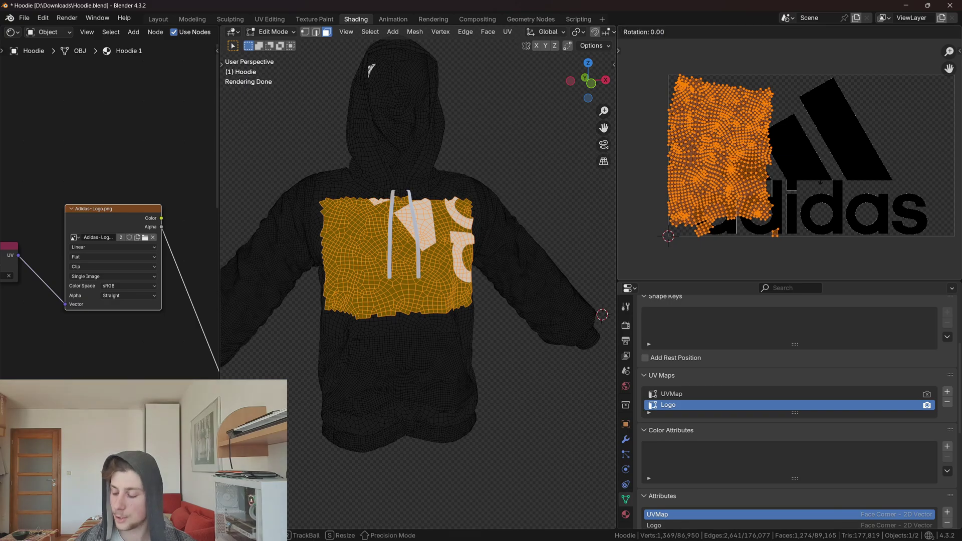
{"action": "type", "text": "90"}
{"action": "key", "text": "Return"}
{"action": "key", "text": "s"}
{"action": "left_click", "coordinate": [785, 172]}
{"action": "scroll", "coordinate": [785, 171], "scroll_direction": "down", "scroll_amount": 2}
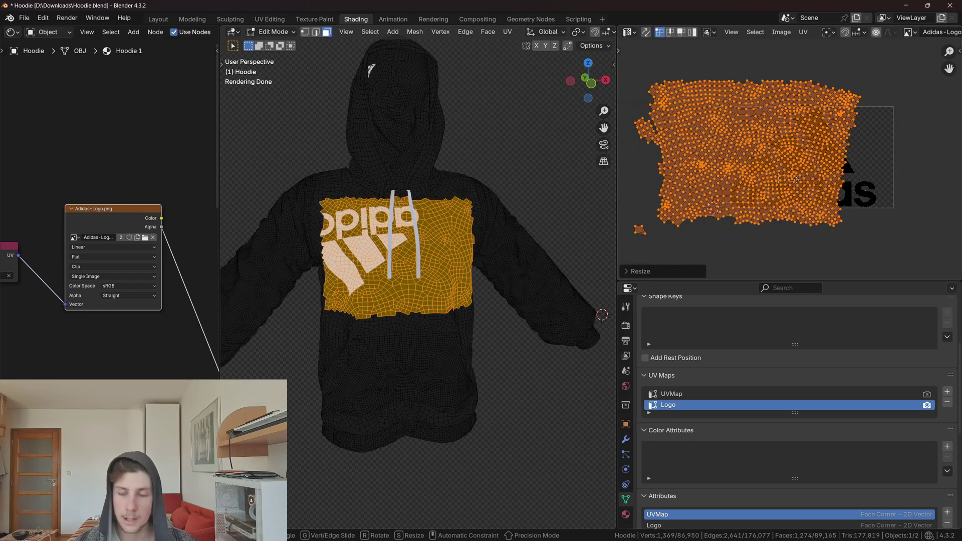
{"action": "key", "text": "g"}
{"action": "left_click", "coordinate": [845, 188]}
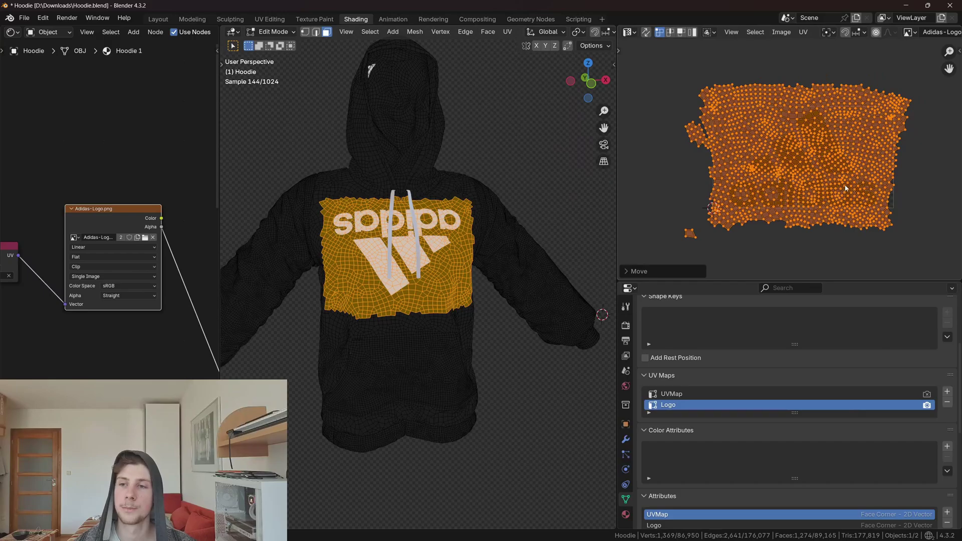
- Rotate the chest UV island 180° to turn the logo upright and shift it about 0.06 along X to centre the logo
{"action": "type", "text": "r"}
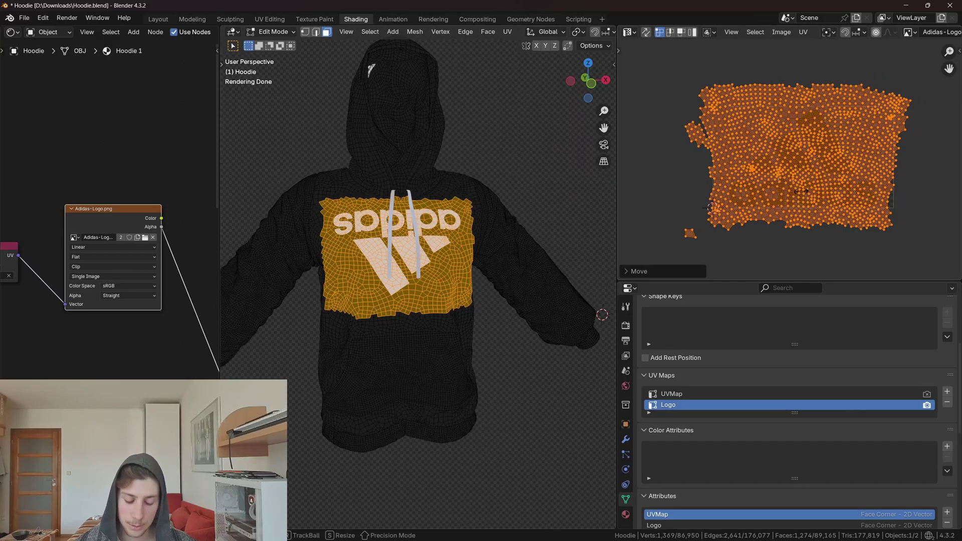
{"action": "type", "text": "180"}
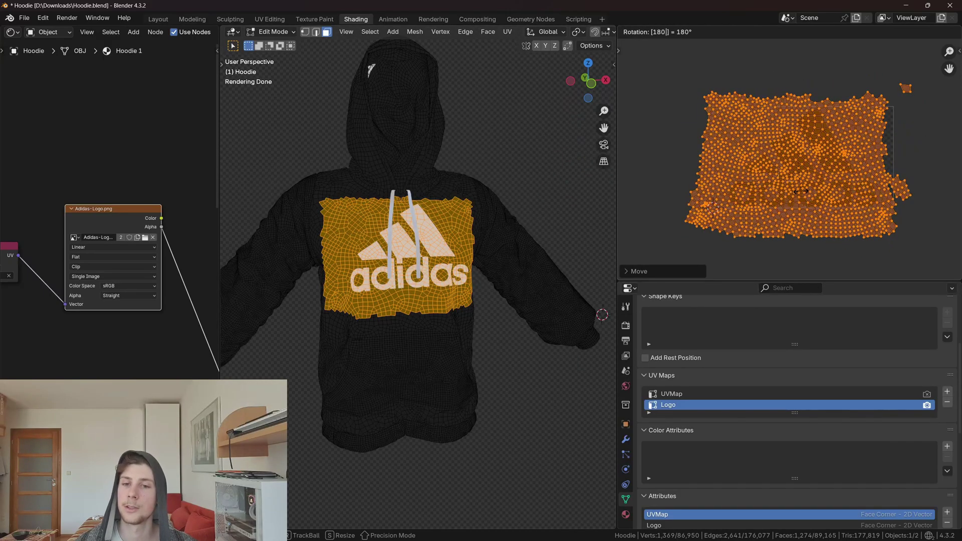
{"action": "left_click", "coordinate": [800, 191]}
{"action": "key", "text": "g"}
{"action": "key", "text": "x"}
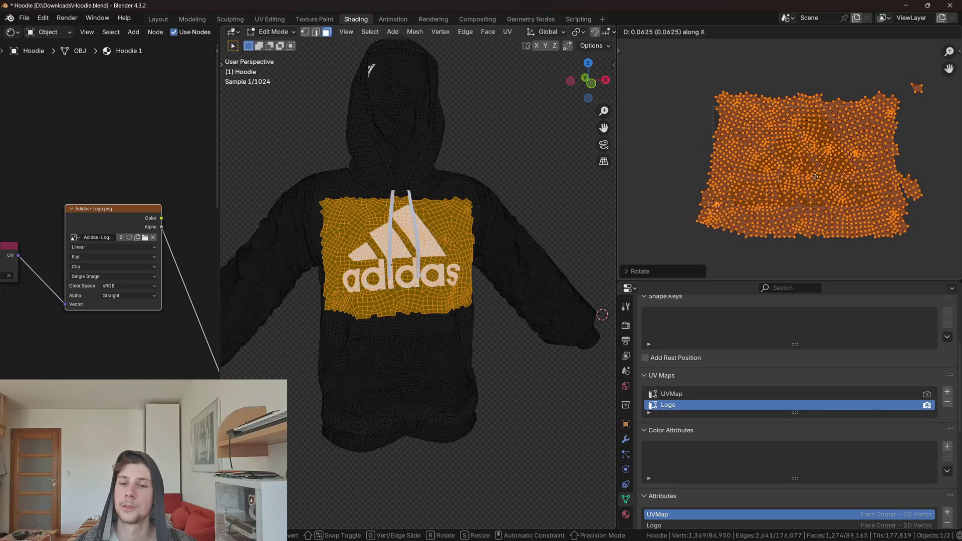
{"action": "left_click", "coordinate": [720, 223]}
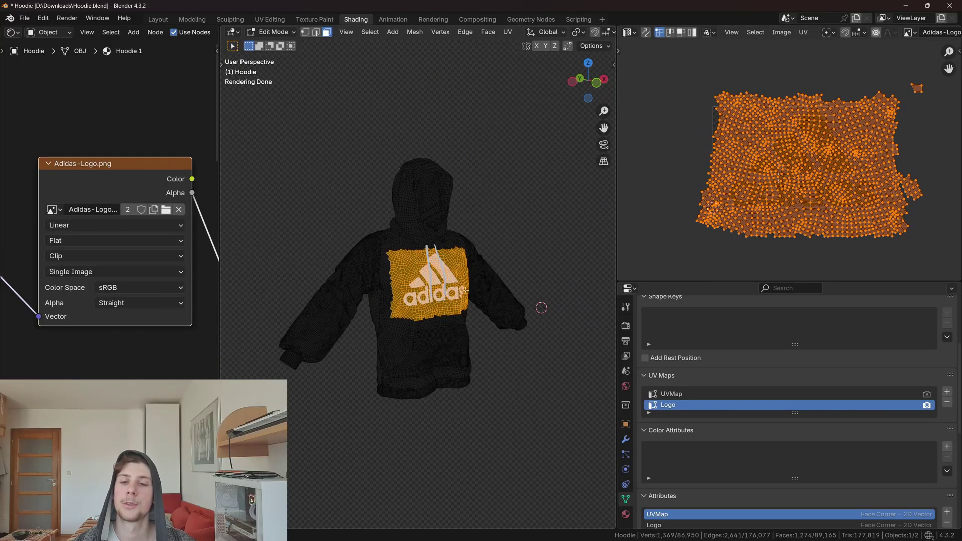
- Check the back of the hoodie for stray logos, select all faces outside the chest patch, and maximise the UV Editor
{"action": "left_click", "coordinate": [121, 251]}
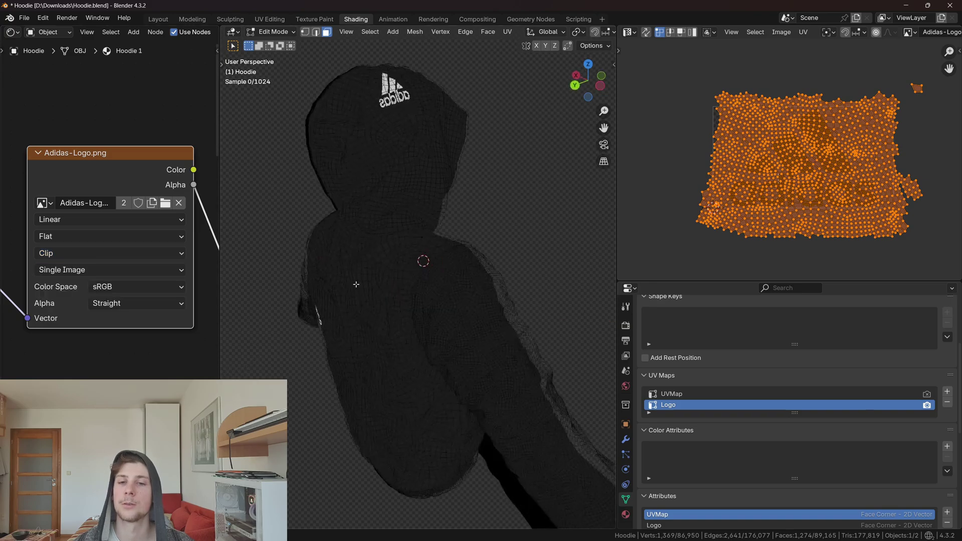
{"action": "middle_click_drag", "start_coordinate": [356, 284], "coordinate": [419, 255]}
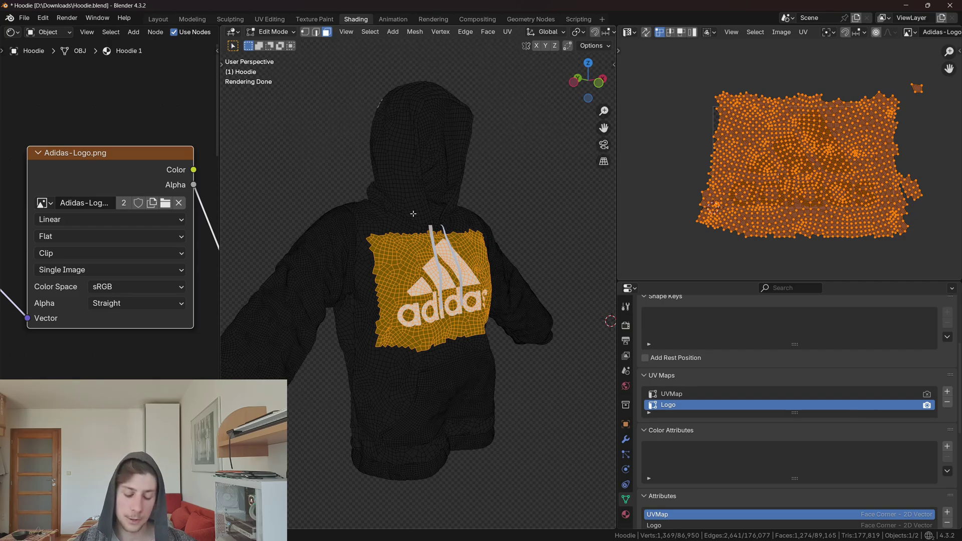
{"action": "key", "text": "a"}
{"action": "key", "text": "ctrl+space"}
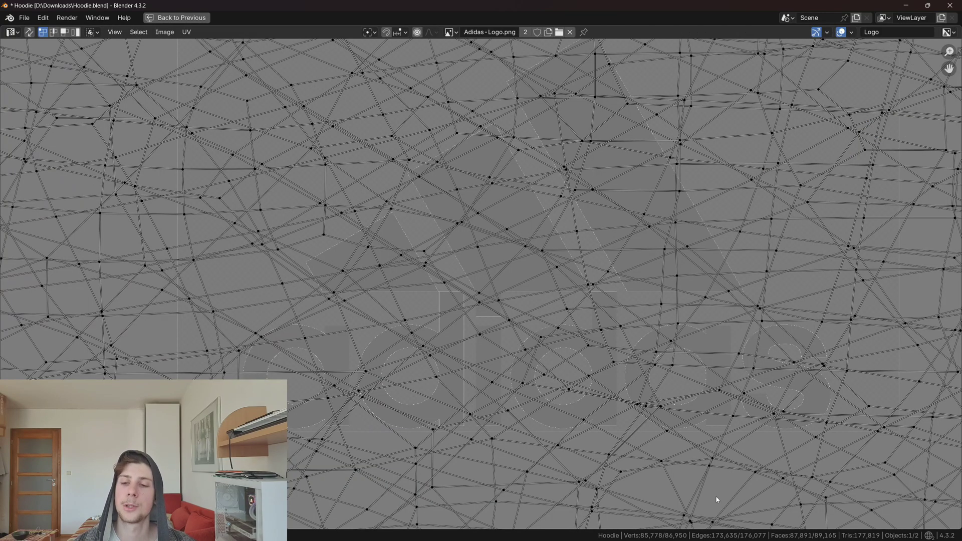
- Move all UV islands of the rest of the hoodie well clear of the adidas logo image
{"action": "scroll", "coordinate": [547, 337], "scroll_direction": "down", "scroll_amount": 10}
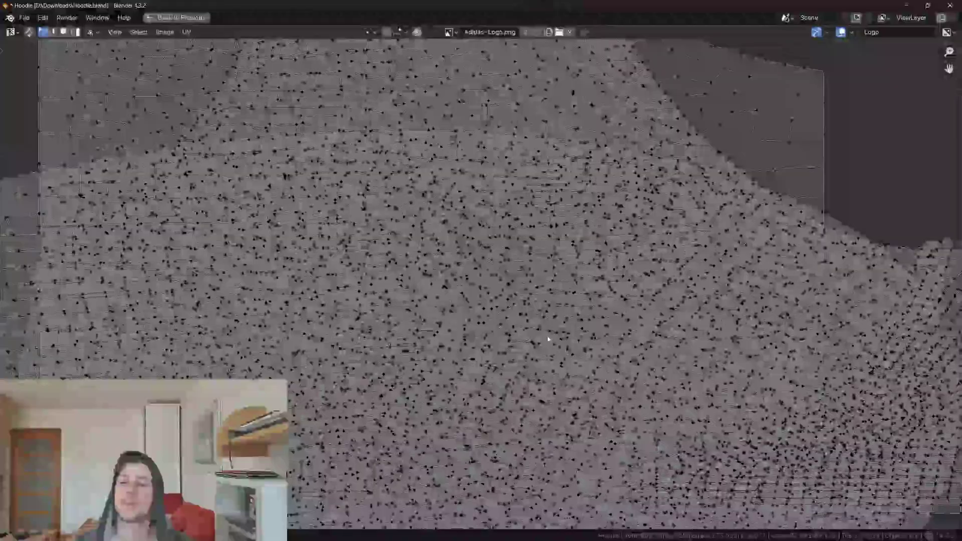
{"action": "key", "text": "ctrl+space"}
{"action": "key", "text": "ctrl+space"}
{"action": "scroll", "coordinate": [388, 217], "scroll_direction": "up", "scroll_amount": 8}
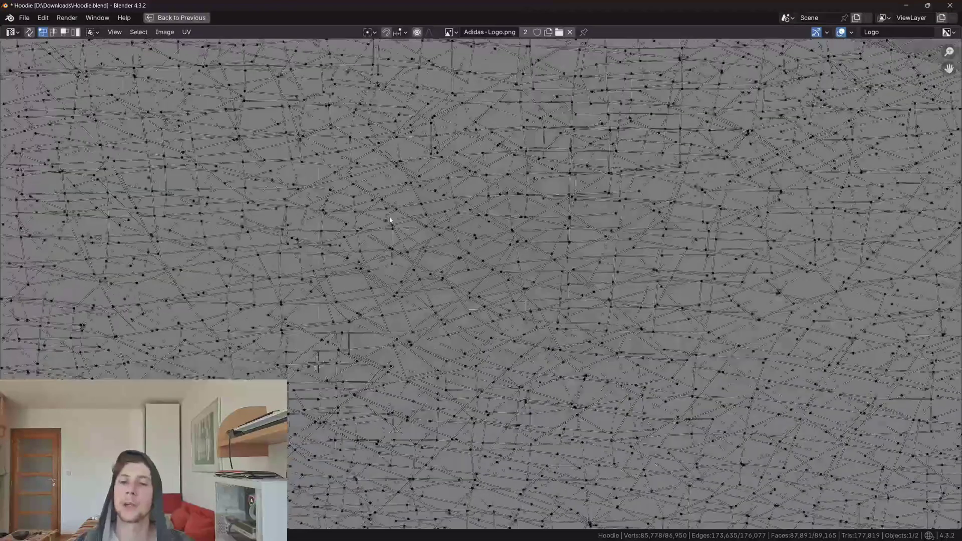
{"action": "scroll", "coordinate": [503, 175], "scroll_direction": "down", "scroll_amount": 6}
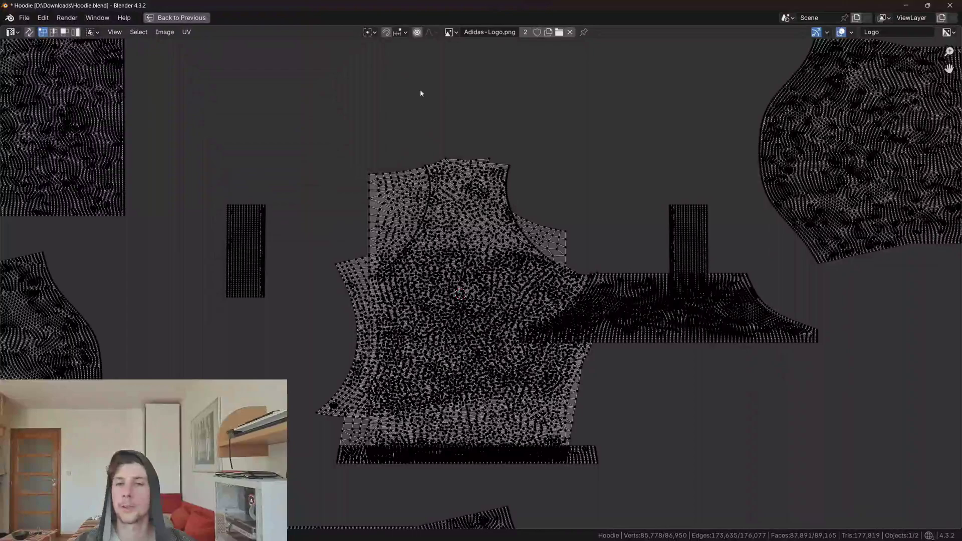
{"action": "key", "text": "a"}
{"action": "key", "text": "g"}
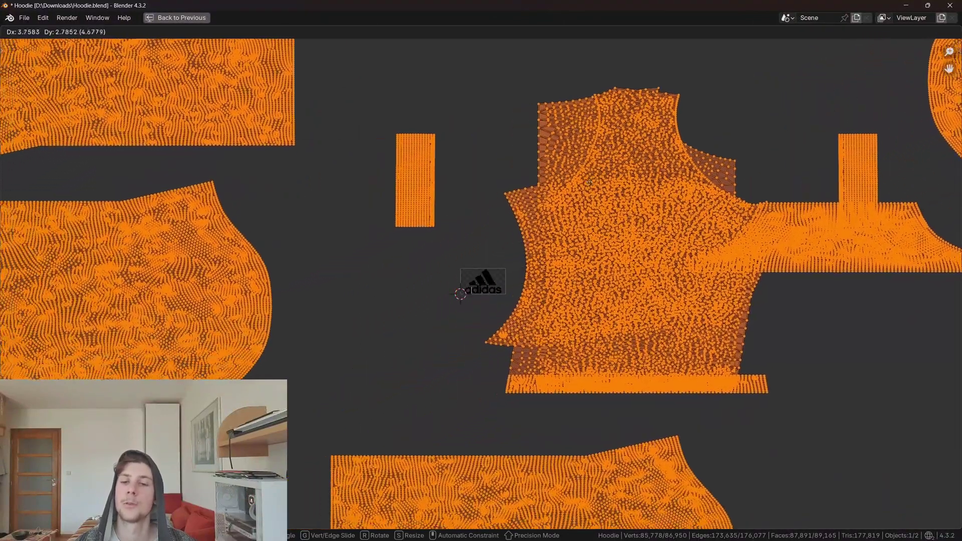
{"action": "left_click", "coordinate": [601, 241]}
{"action": "scroll", "coordinate": [477, 187], "scroll_direction": "up", "scroll_amount": 5}
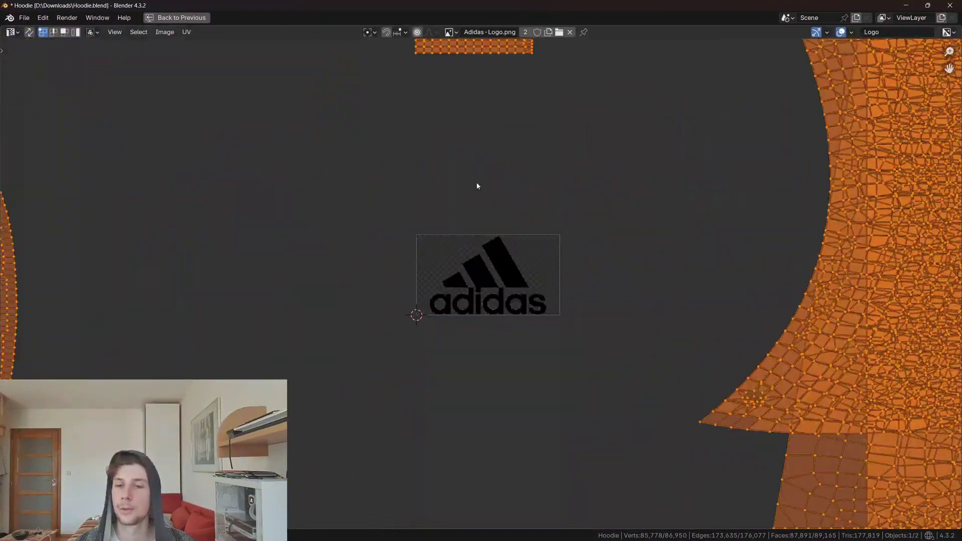
{"action": "key", "text": "ctrl+space"}
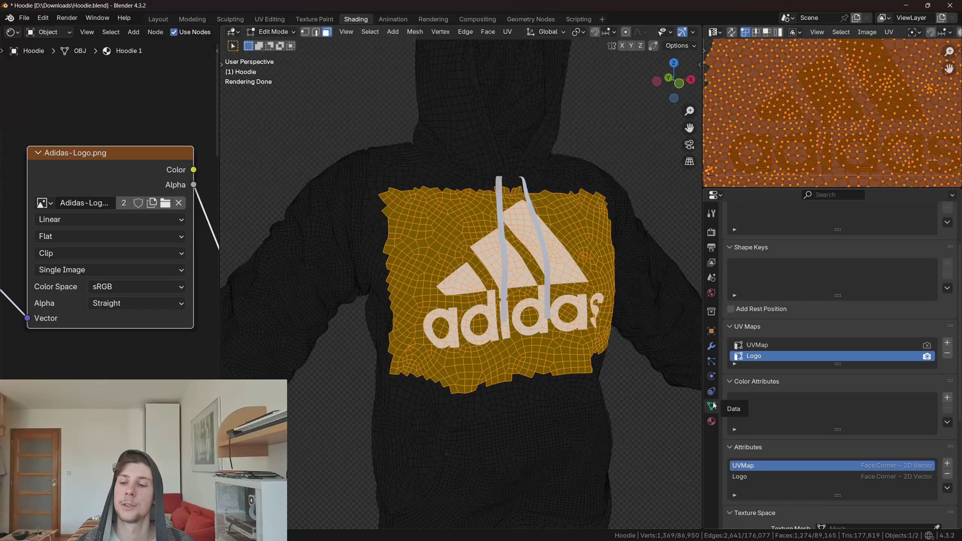
- Create a vertex group named Logo and assign the selected chest patch to it
{"action": "scroll", "coordinate": [772, 275], "scroll_direction": "up", "scroll_amount": 5}
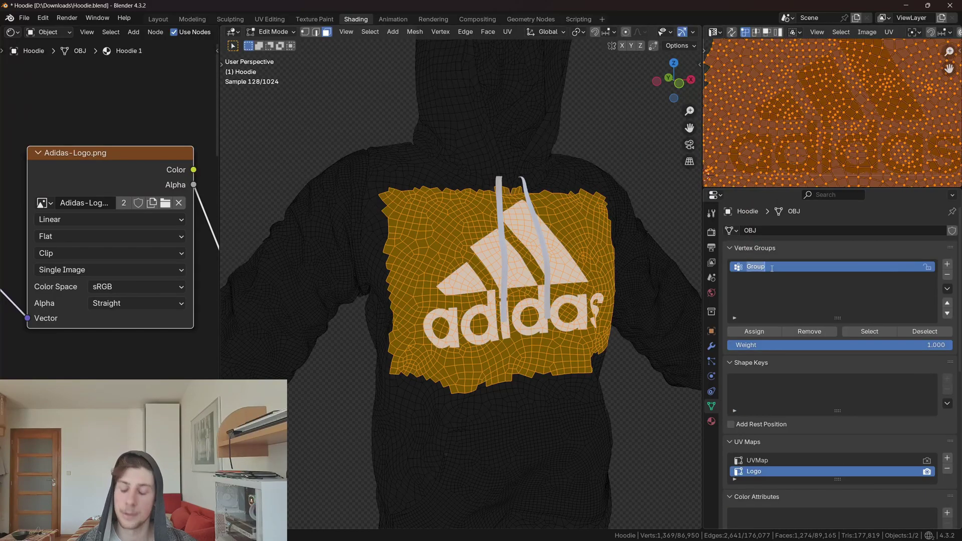
{"action": "key", "text": "Return"}
{"action": "scroll", "coordinate": [558, 213], "scroll_direction": "up", "scroll_amount": 1}
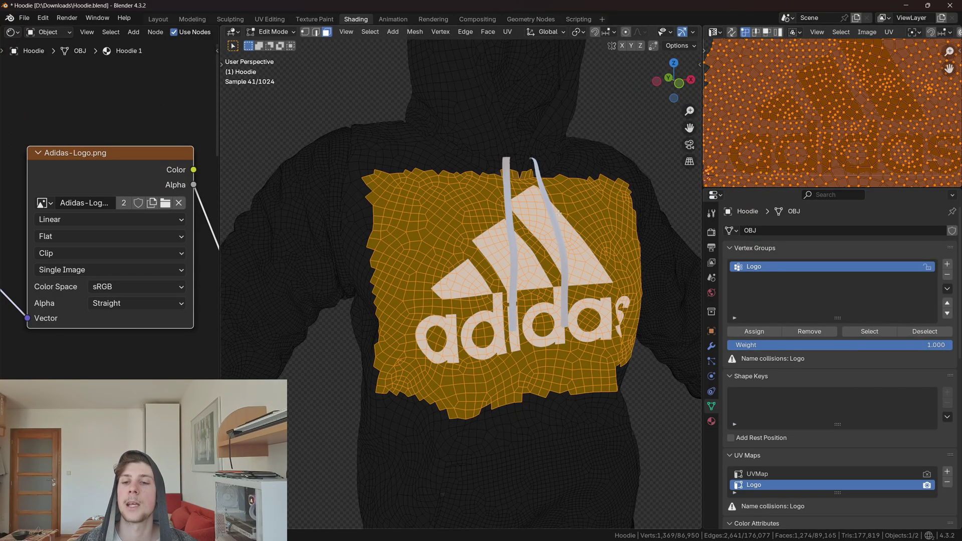
{"action": "left_click", "coordinate": [760, 332]}
{"action": "middle_click_drag", "start_coordinate": [561, 221], "coordinate": [587, 220]}
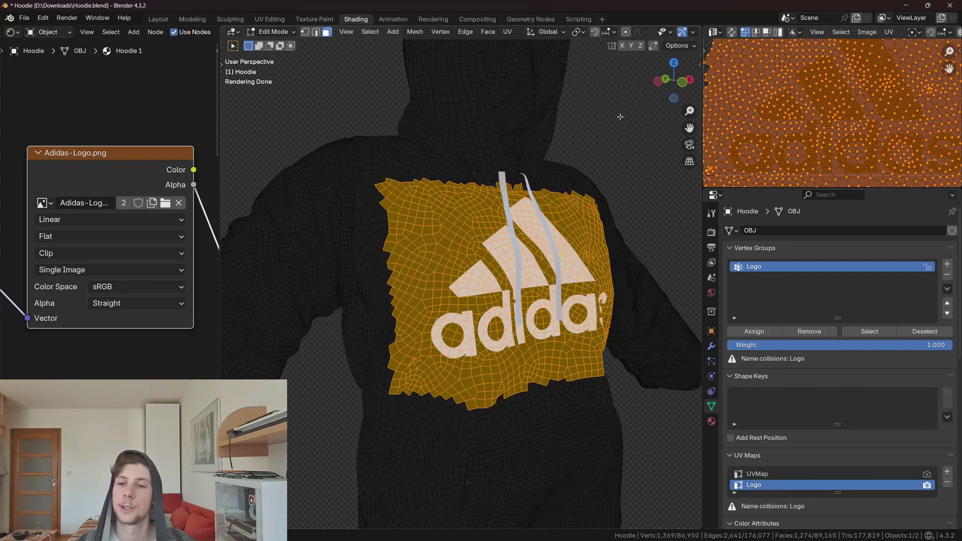
- Check the Logo vertex group by clearing the selection and selecting the group's faces
{"action": "key", "text": "alt+a"}
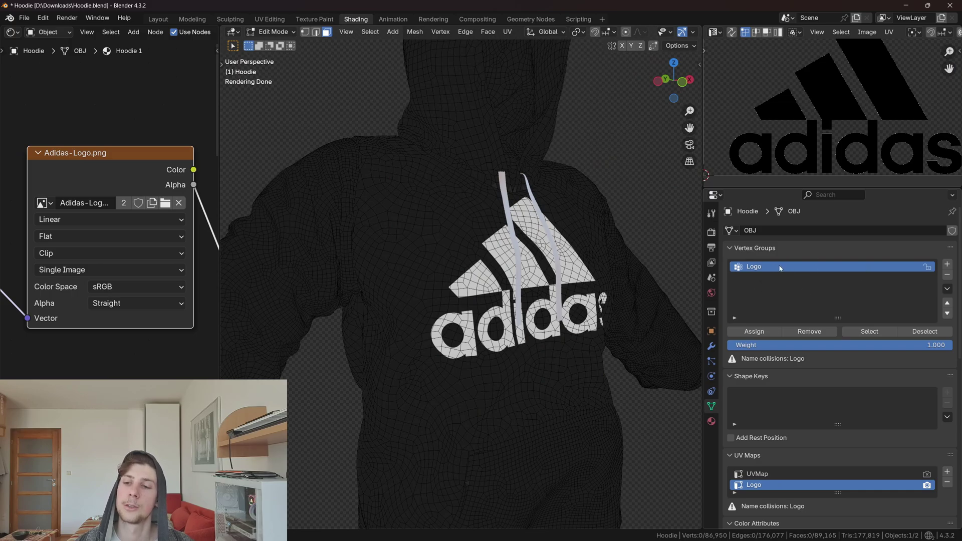
{"action": "left_click", "coordinate": [860, 332]}
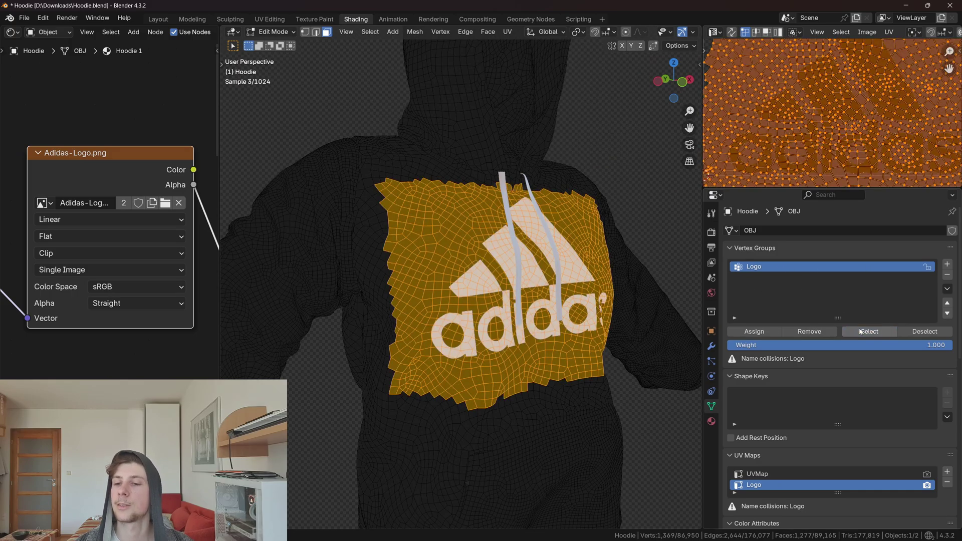
{"action": "middle_click_drag", "start_coordinate": [602, 280], "coordinate": [618, 277]}
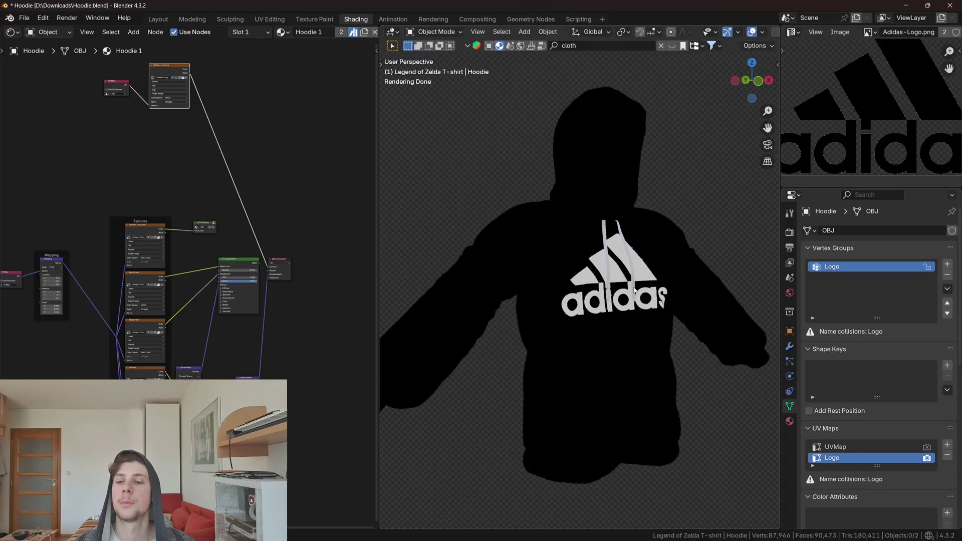
- Switch the hoodie's preview back to the Principled BSDF and add a Mix Color node
{"action": "mouse_move", "coordinate": [634, 291]}
{"action": "middle_mouse_down"}
{"action": "mouse_move", "coordinate": [604, 288]}
{"action": "mouse_move", "coordinate": [629, 291]}
{"action": "middle_mouse_up"}
{"action": "left_click", "coordinate": [242, 261], "text": "ctrl+shift"}
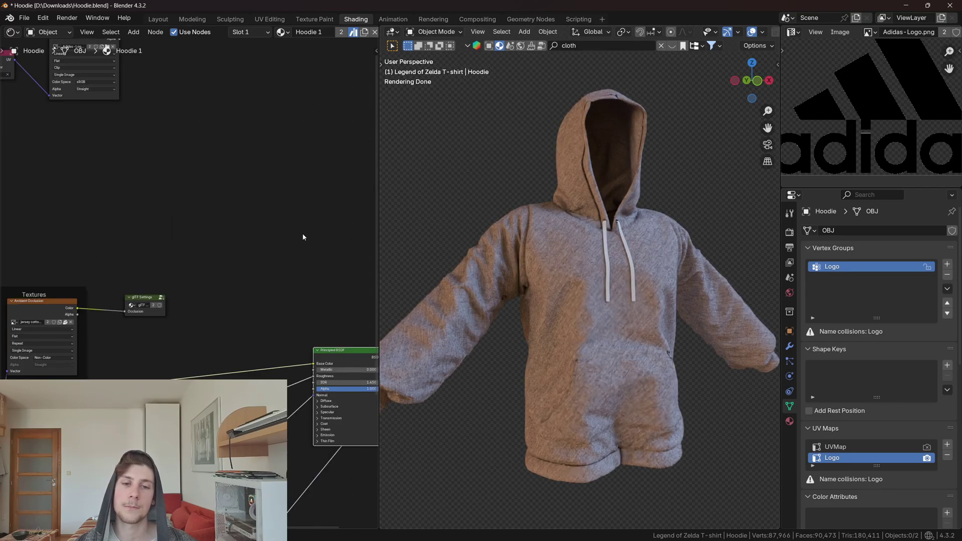
{"action": "key", "text": "shift+a"}
{"action": "type", "text": "mix colo"}
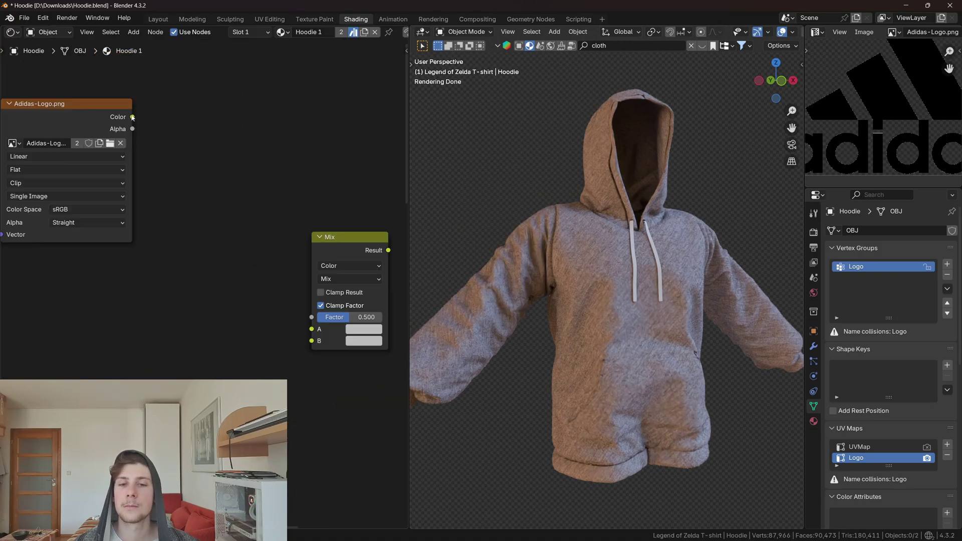
- Wire the logo's Alpha to the Mix Factor, the fabric Base Color texture to A, and the Result to the Principled BSDF's Base Color
{"action": "left_click_drag", "start_coordinate": [132, 117], "coordinate": [223, 107]}
{"action": "left_click_drag", "start_coordinate": [132, 129], "coordinate": [311, 317]}
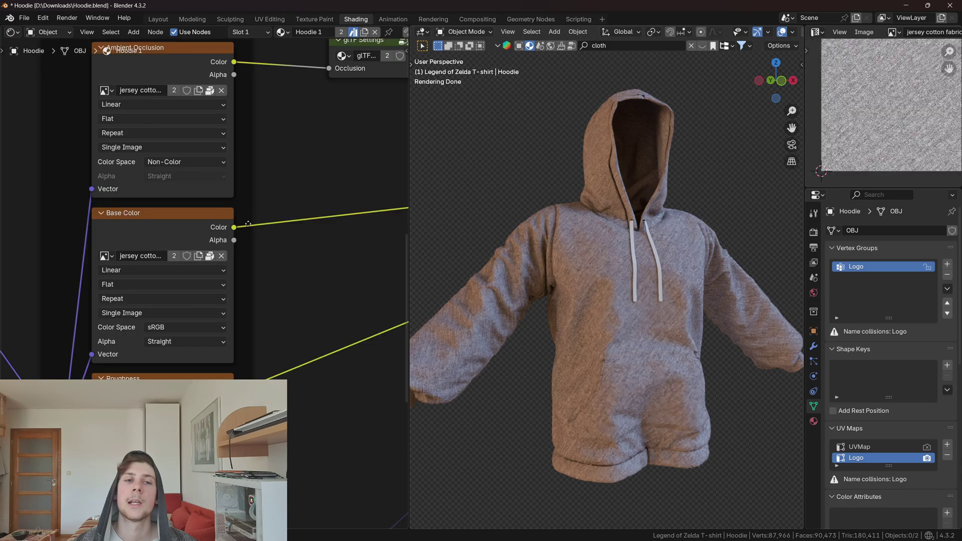
{"action": "left_click_drag", "start_coordinate": [250, 219], "coordinate": [279, 220]}
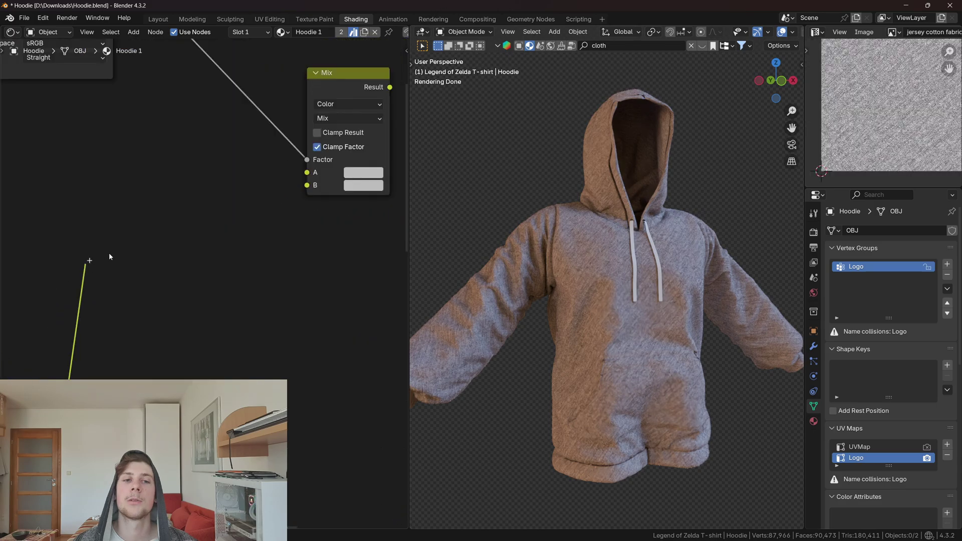
{"action": "left_click_drag", "start_coordinate": [86, 258], "coordinate": [307, 173]}
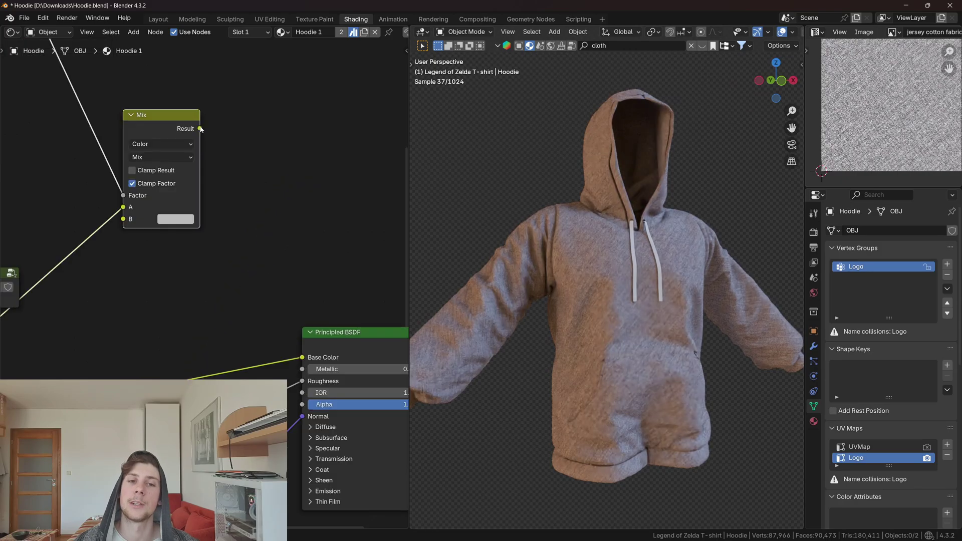
{"action": "left_click_drag", "start_coordinate": [199, 129], "coordinate": [244, 335]}
- Examine the blended logo and fabric weave up close on the chest in a maximised viewport
{"action": "key", "text": "ctrl+space"}
{"action": "scroll", "coordinate": [555, 273], "scroll_direction": "up", "scroll_amount": 5}
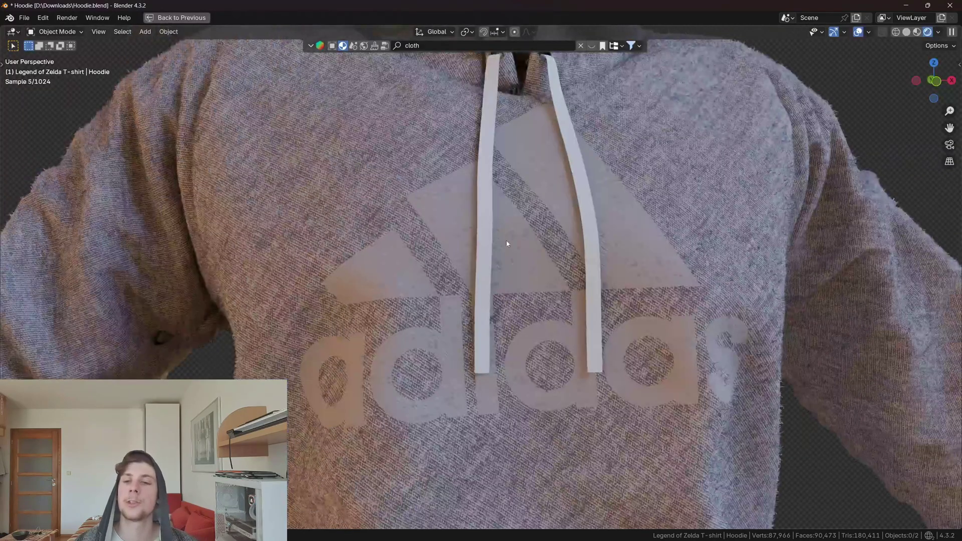
{"action": "scroll", "coordinate": [506, 244], "scroll_direction": "down", "scroll_amount": 5}
{"action": "scroll", "coordinate": [449, 213], "scroll_direction": "up", "scroll_amount": 8}
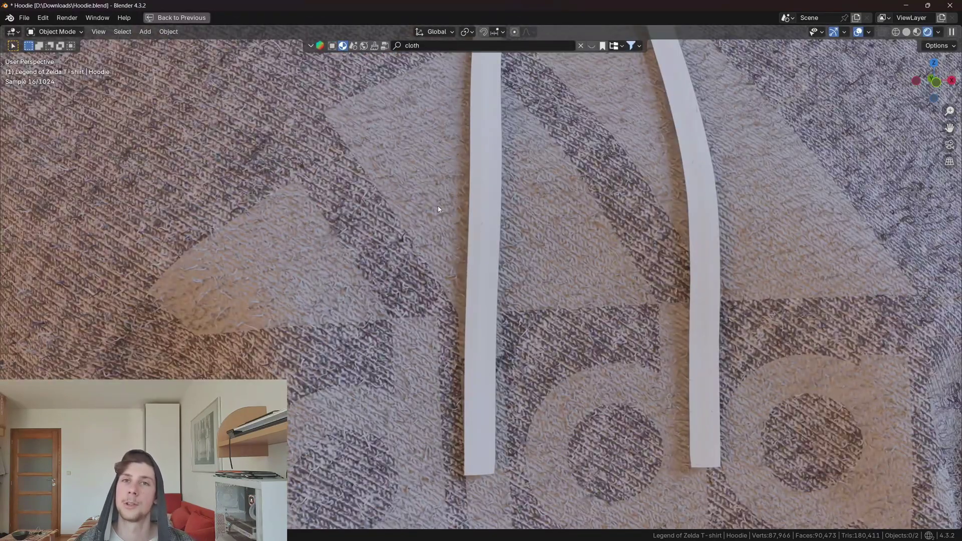
{"action": "scroll", "coordinate": [438, 208], "scroll_direction": "up", "scroll_amount": 3}
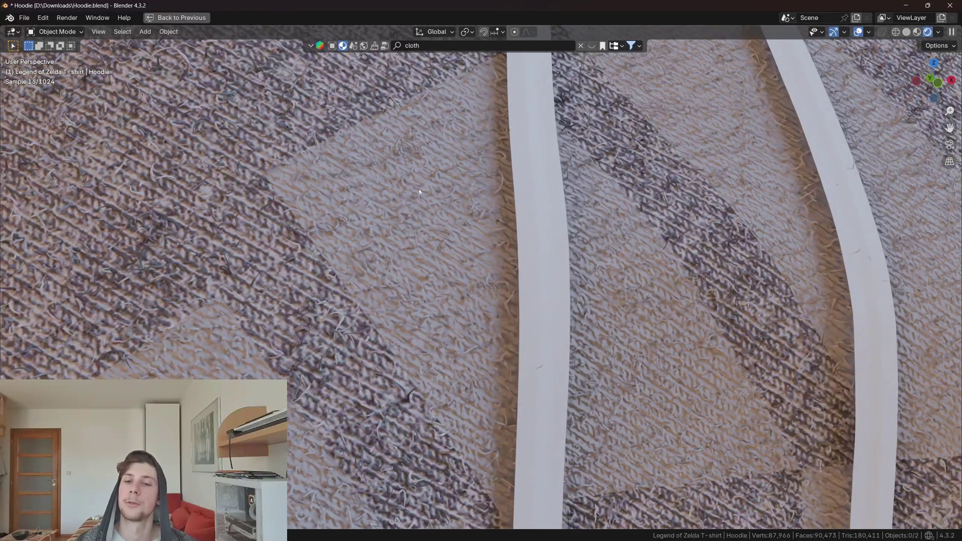
{"action": "middle_click_drag", "start_coordinate": [391, 216], "coordinate": [417, 209]}
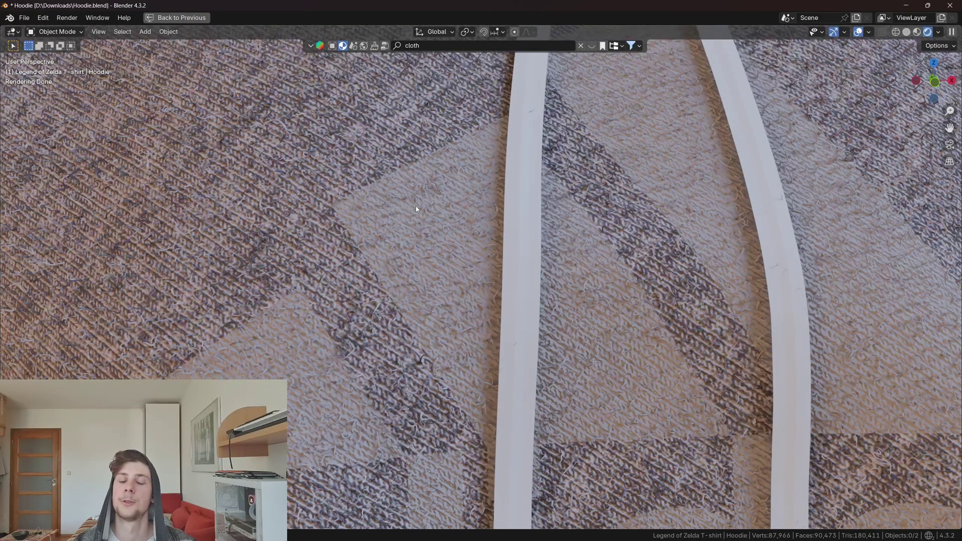
- Try different logo colours in the Mix node's B input and settle on white
{"action": "scroll", "coordinate": [416, 209], "scroll_direction": "down", "scroll_amount": 3}
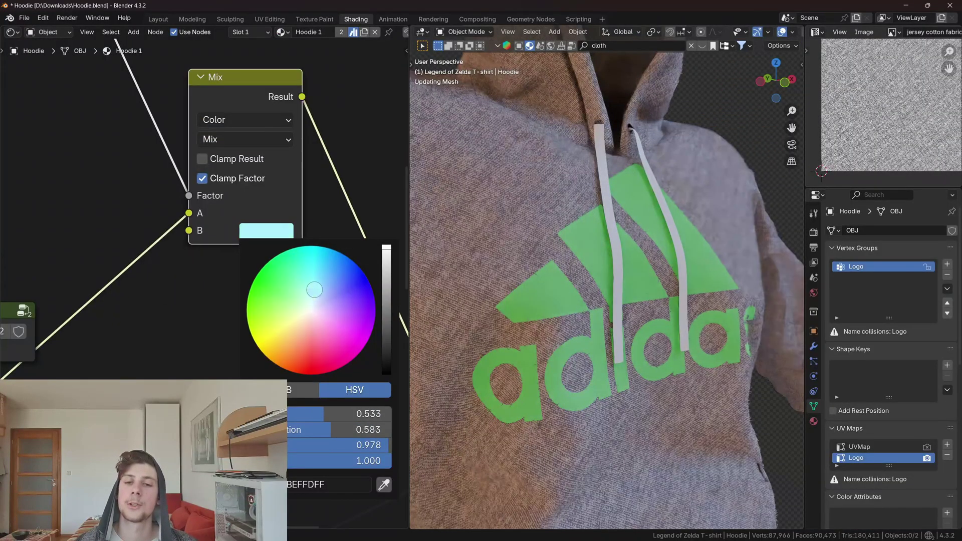
{"action": "left_click_drag", "start_coordinate": [314, 289], "coordinate": [342, 287]}
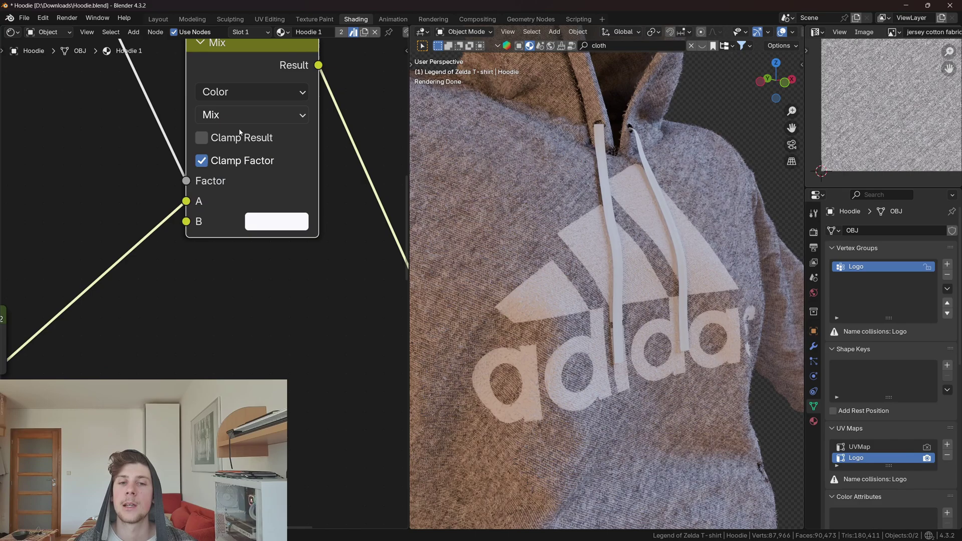
- Try the Lighten blending mode on the Mix node
{"action": "middle_click_drag", "start_coordinate": [243, 111], "coordinate": [248, 135]}
{"action": "left_click", "coordinate": [248, 134]}
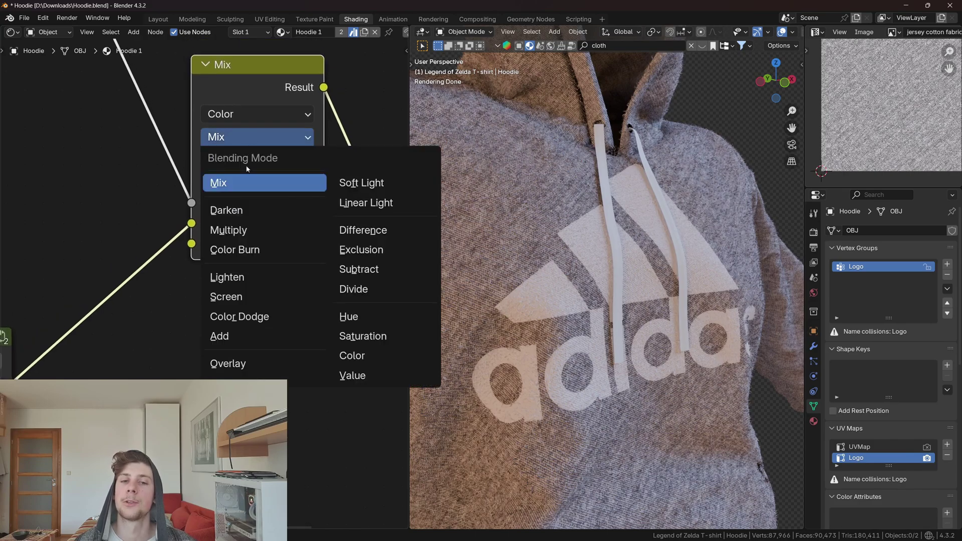
{"action": "left_click", "coordinate": [246, 278]}
{"action": "key", "text": "ctrl+z"}
- Set the Mix node's blending mode to Overlay and inspect the logo on the chest
{"action": "left_click", "coordinate": [251, 136]}
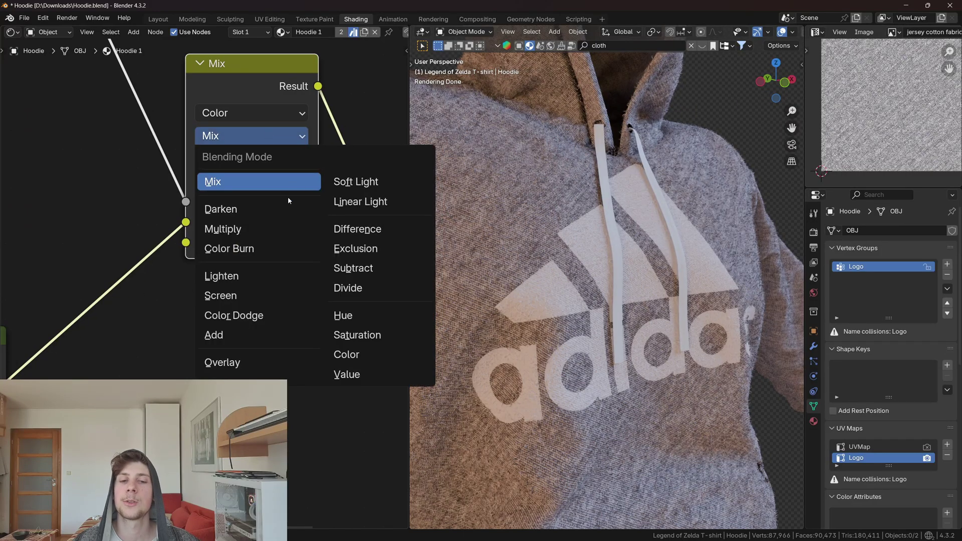
{"action": "left_click", "coordinate": [256, 353]}
{"action": "key", "text": "ctrl+space"}
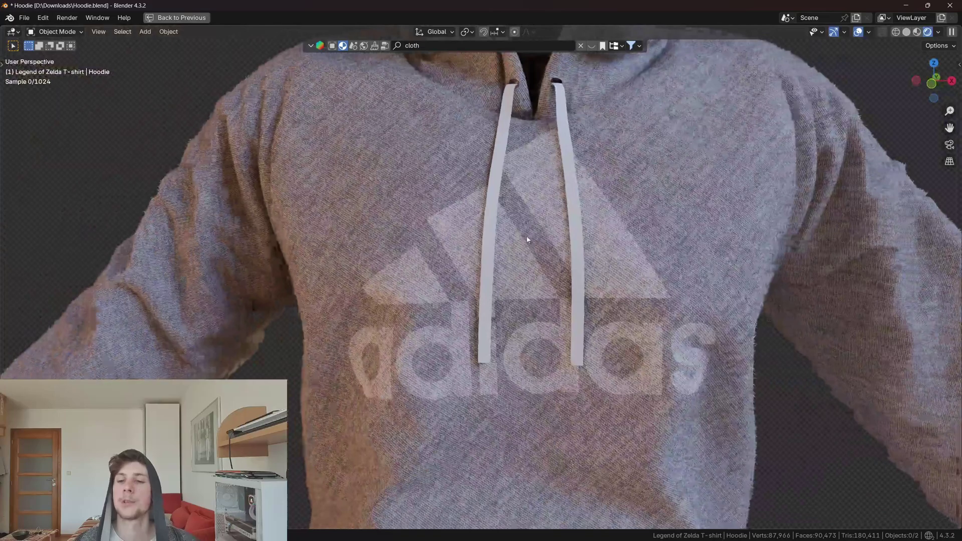
{"action": "middle_click_drag", "start_coordinate": [526, 239], "coordinate": [409, 233]}
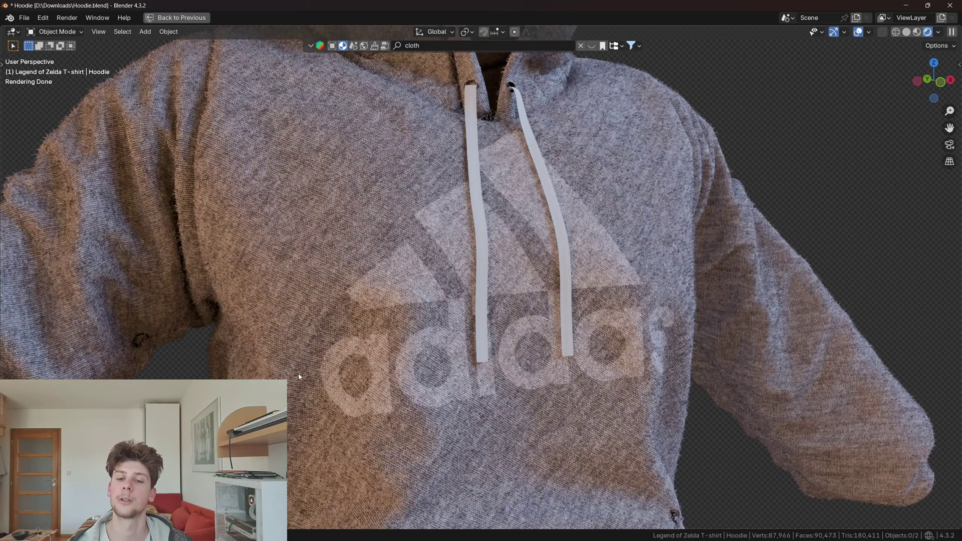
{"action": "scroll", "coordinate": [452, 224], "scroll_direction": "up", "scroll_amount": 2}
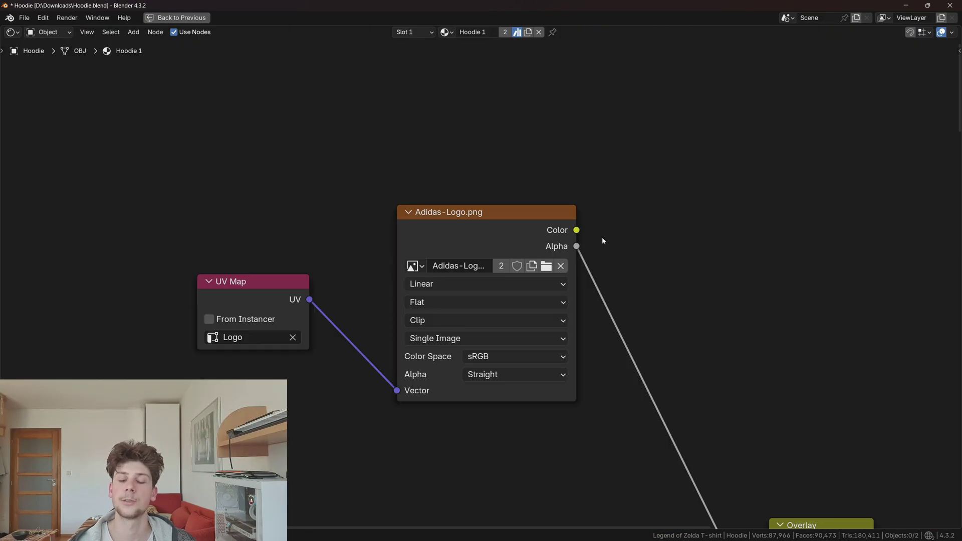
- Duplicate the Principled BSDF node and place the copy in empty space above the logo node setup
{"action": "left_click_drag", "start_coordinate": [579, 246], "coordinate": [673, 220]}
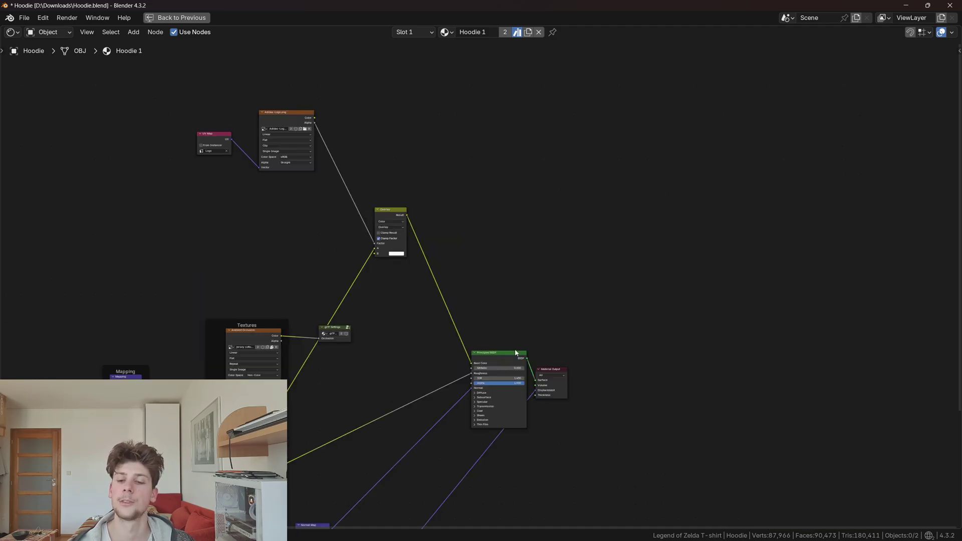
{"action": "left_click", "coordinate": [516, 355]}
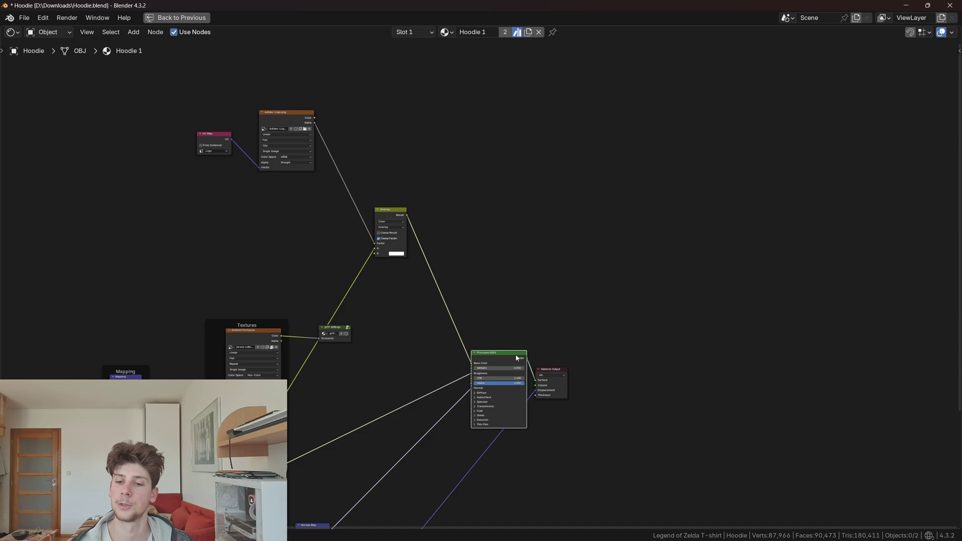
{"action": "scroll", "coordinate": [561, 306], "scroll_direction": "up", "scroll_amount": 1}
{"action": "key", "text": "shift+d"}
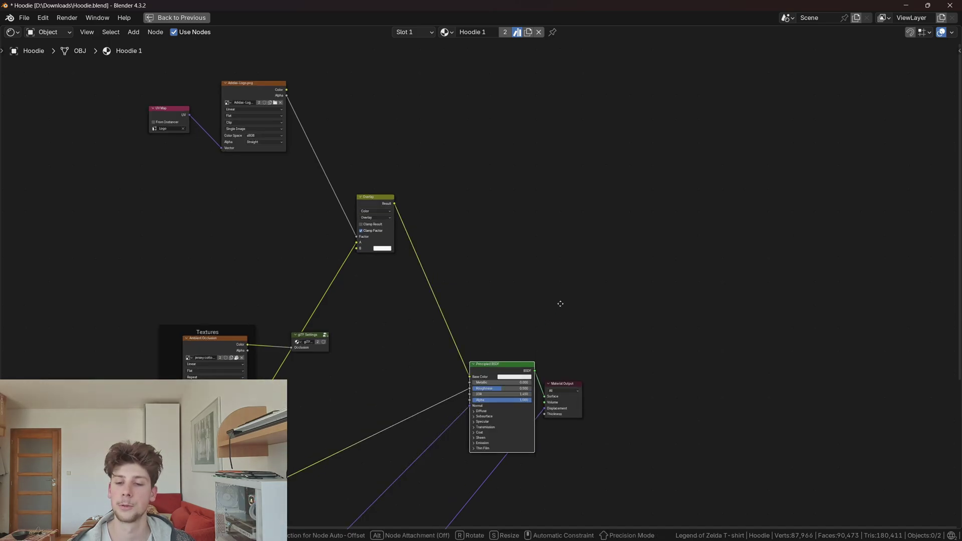
{"action": "left_click", "coordinate": [681, 29]}
{"action": "middle_click_drag", "start_coordinate": [679, 35], "coordinate": [510, 281]}
{"action": "key", "text": "g"}
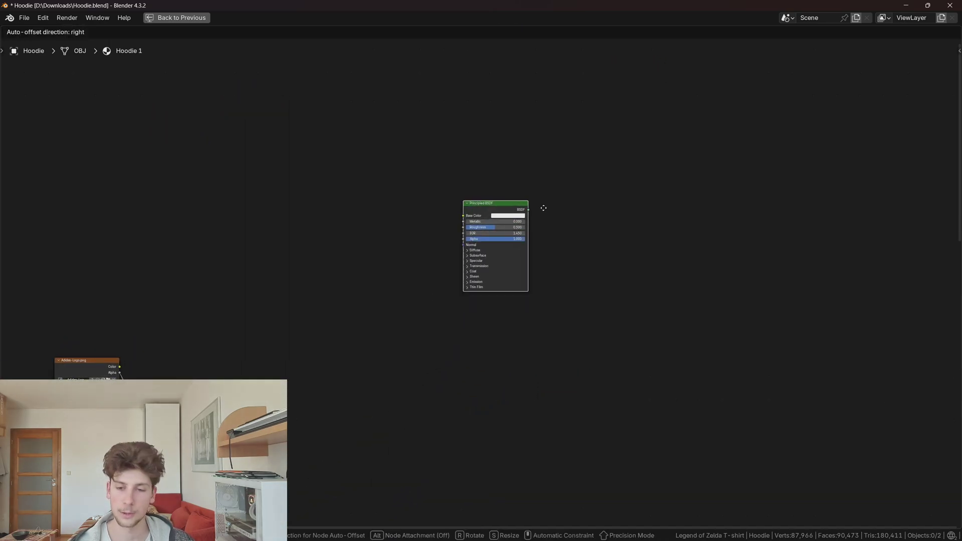
{"action": "left_click", "coordinate": [584, 132]}
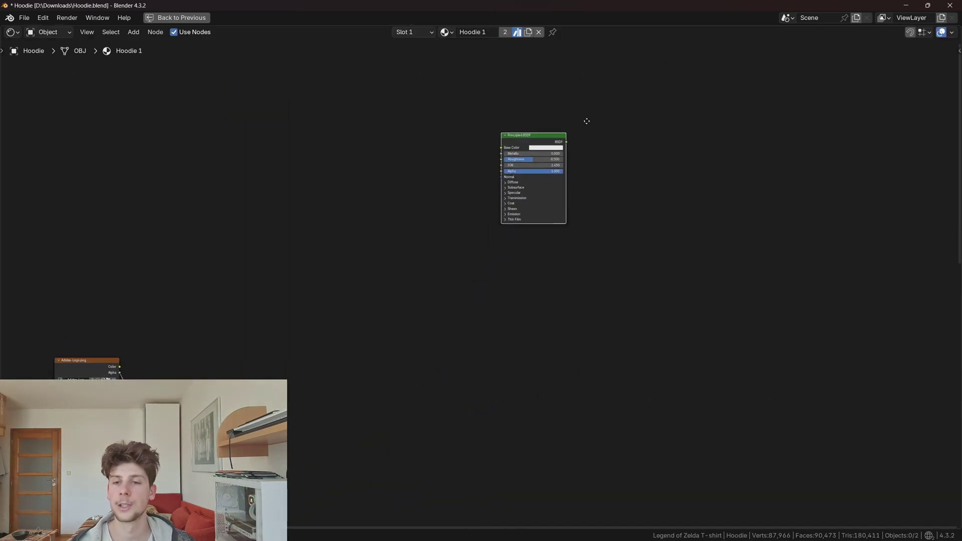
- Build a Principled Texture Setup on the duplicated shader using all files in the Fabric030_2K-JPG (1) folder
{"action": "key", "text": "ctrl+shift+t"}
{"action": "double_click", "coordinate": [488, 158]}
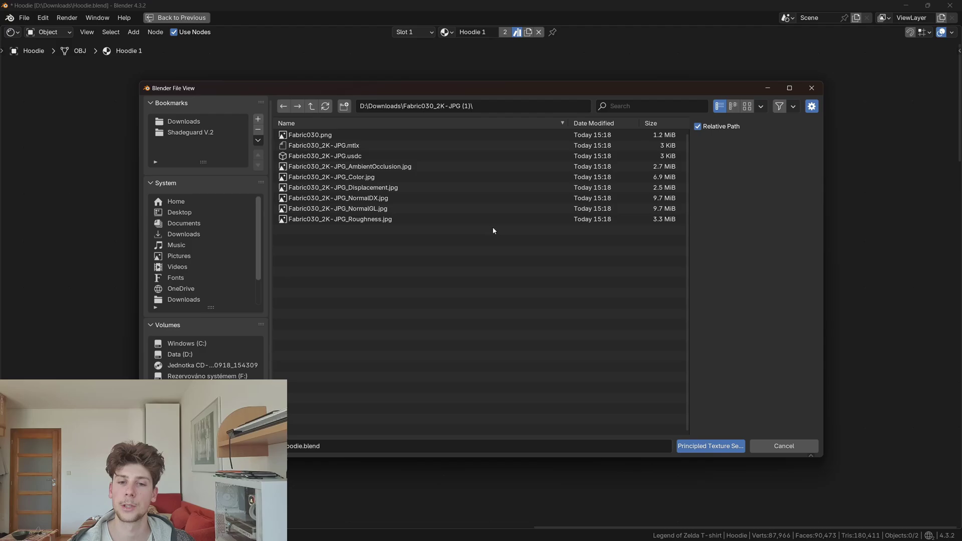
{"action": "key", "text": "a"}
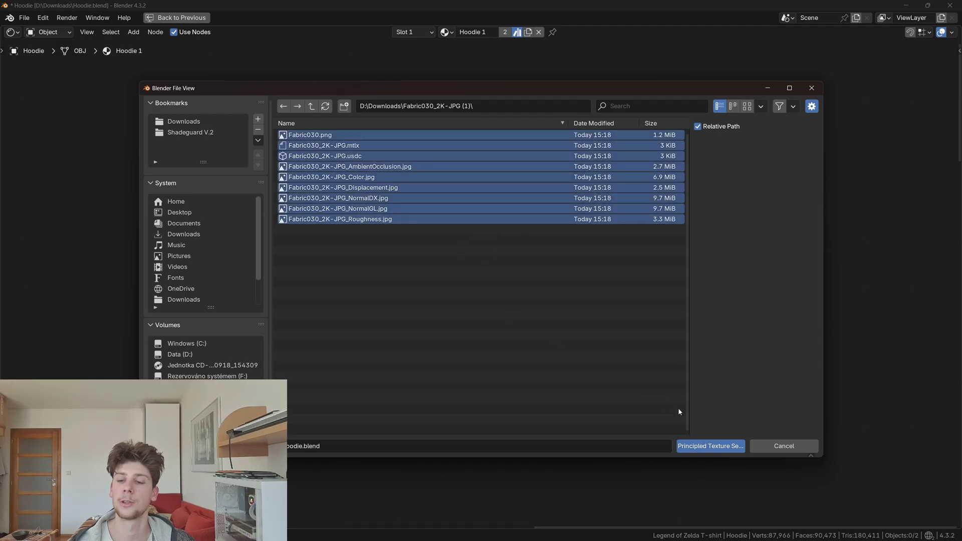
{"action": "left_click", "coordinate": [706, 445]}
{"action": "scroll", "coordinate": [612, 290], "scroll_direction": "down", "scroll_amount": 2}
{"action": "scroll", "coordinate": [612, 287], "scroll_direction": "down", "scroll_amount": 6}
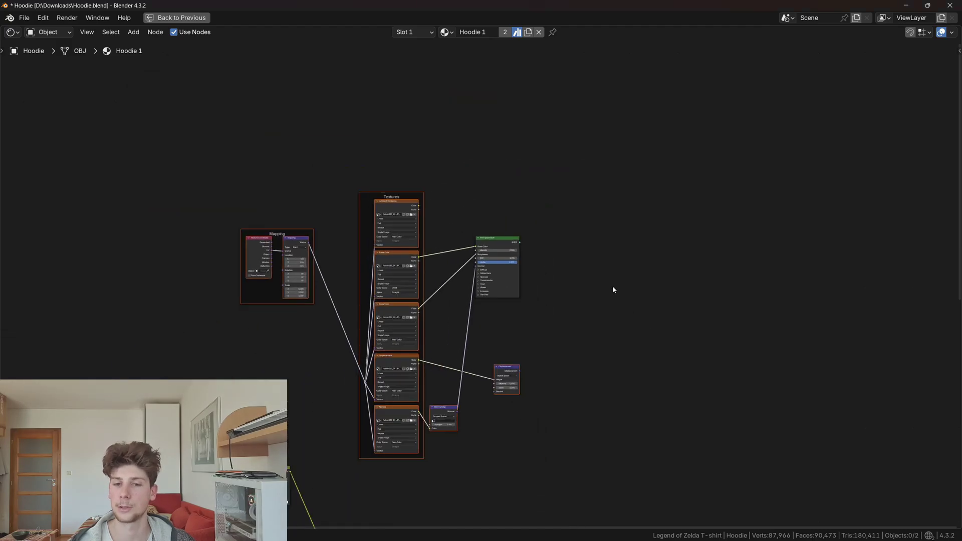
- Delete the Displacement node and the Ambient Occlusion texture node from the new Fabric030 setup
{"action": "middle_click_drag", "start_coordinate": [612, 286], "coordinate": [594, 202]}
{"action": "scroll", "coordinate": [593, 201], "scroll_direction": "up", "scroll_amount": 9}
{"action": "left_click_drag", "start_coordinate": [624, 194], "coordinate": [475, 335]}
{"action": "middle_click_drag", "start_coordinate": [531, 304], "coordinate": [488, 214]}
{"action": "scroll", "coordinate": [488, 214], "scroll_direction": "up", "scroll_amount": 1}
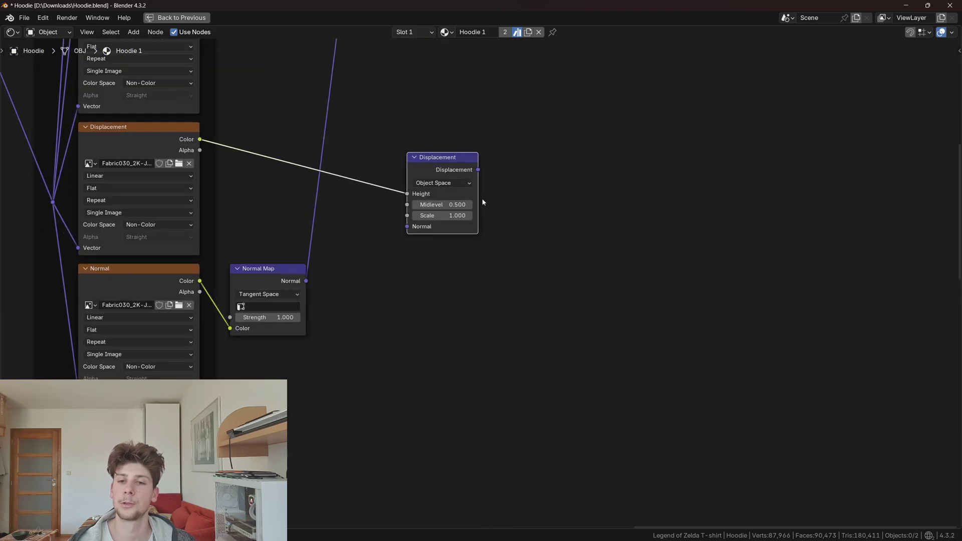
{"action": "key", "text": "x"}
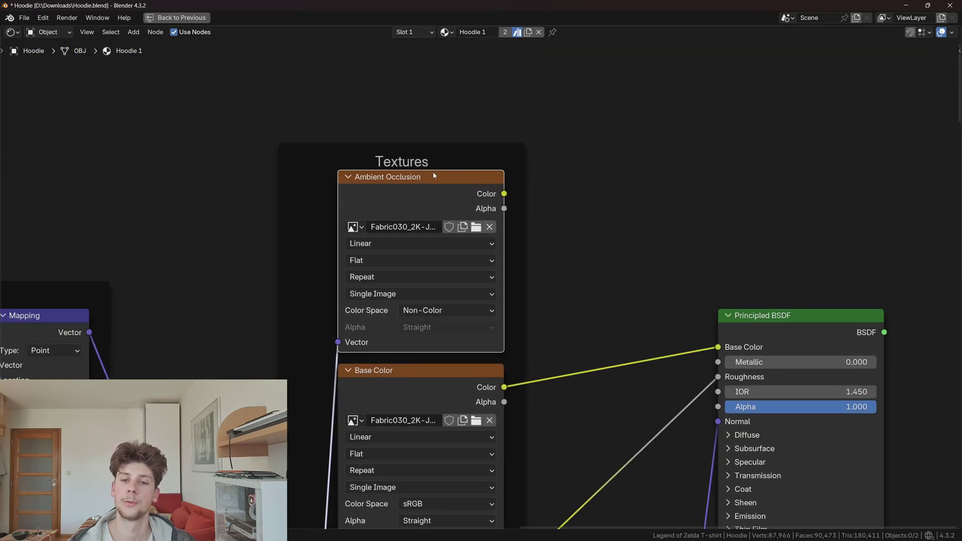
{"action": "key", "text": "x"}
{"action": "scroll", "coordinate": [460, 174], "scroll_direction": "down", "scroll_amount": 6}
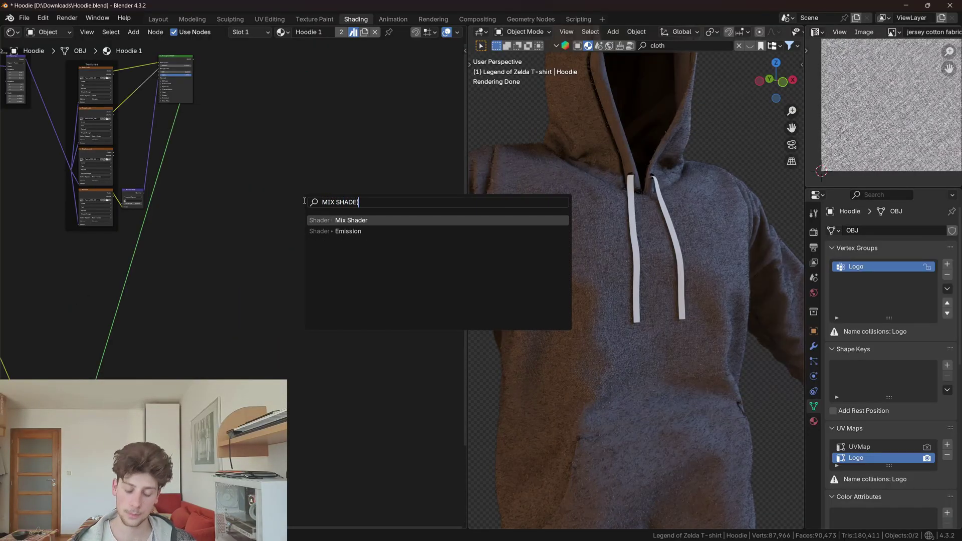
- Add a Mix Shader feeding the material output, with the new Principled BSDF in its first shader input and the original in the second
{"action": "key", "text": "Return"}
{"action": "scroll", "coordinate": [304, 204], "scroll_direction": "up", "scroll_amount": 3}
{"action": "scroll", "coordinate": [304, 204], "scroll_direction": "up", "scroll_amount": 3}
{"action": "middle_click_drag", "start_coordinate": [317, 203], "coordinate": [219, 320]}
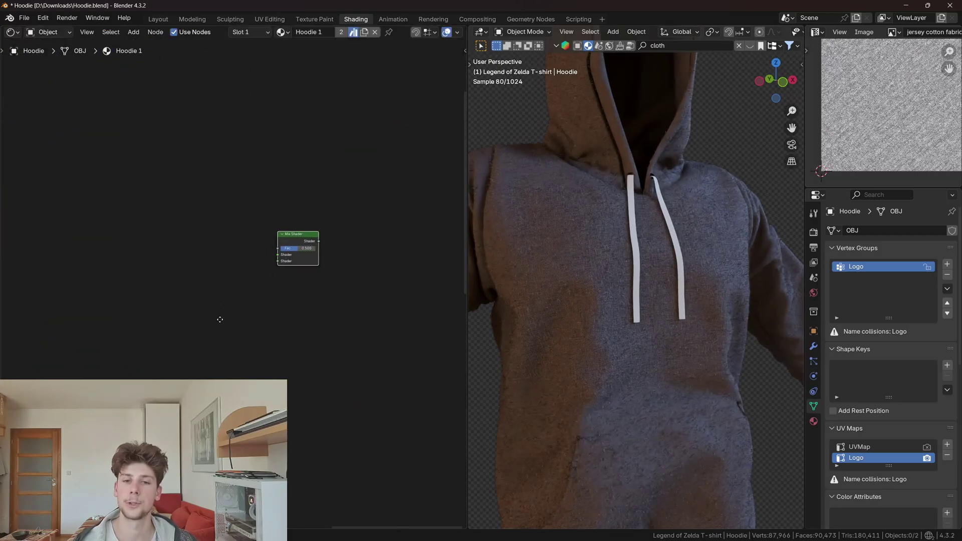
{"action": "left_click_drag", "start_coordinate": [244, 252], "coordinate": [466, 52]}
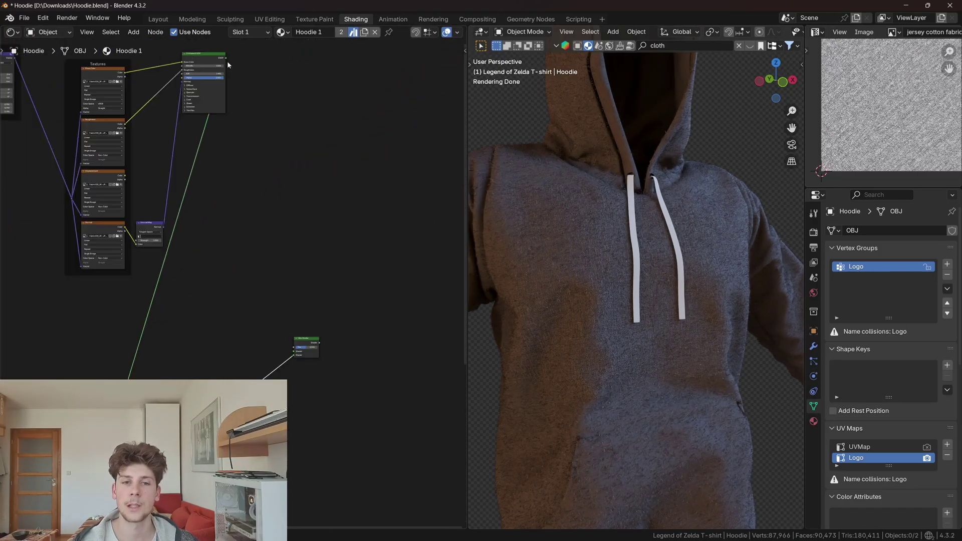
{"action": "left_click_drag", "start_coordinate": [226, 59], "coordinate": [294, 353]}
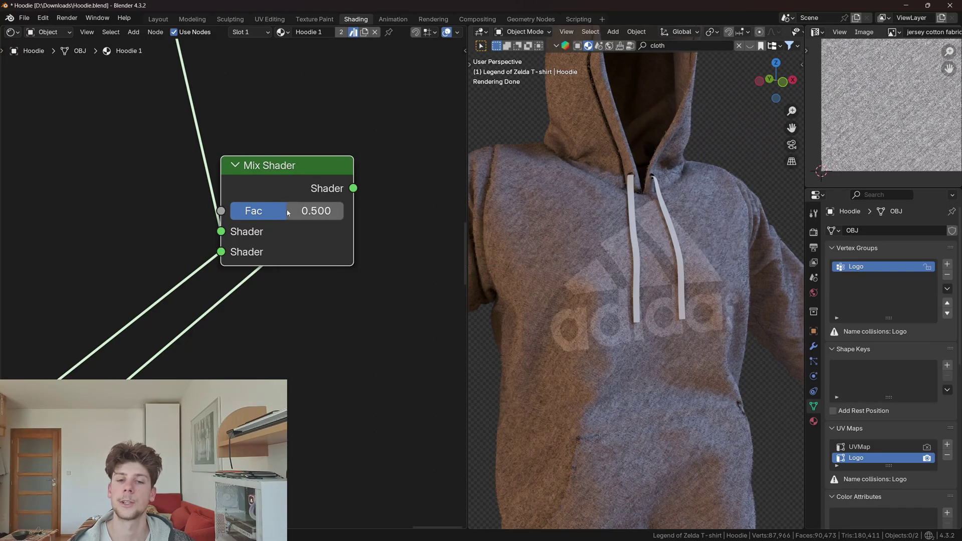
- Try the Mix Shader's Fac at 1 and 0 to compare the two fabric materials on the hoodie
{"action": "scroll", "coordinate": [617, 254], "scroll_direction": "up", "scroll_amount": 3}
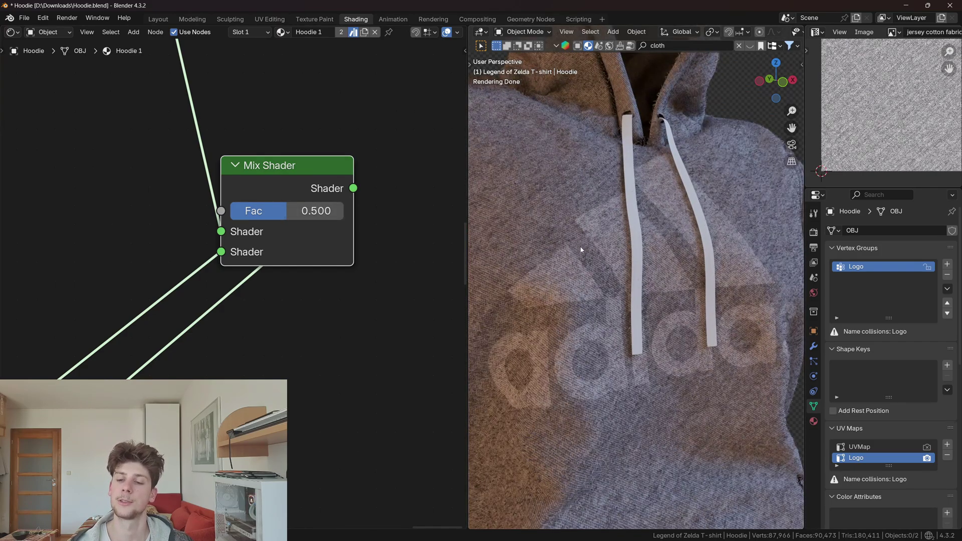
{"action": "double_click", "coordinate": [241, 196]}
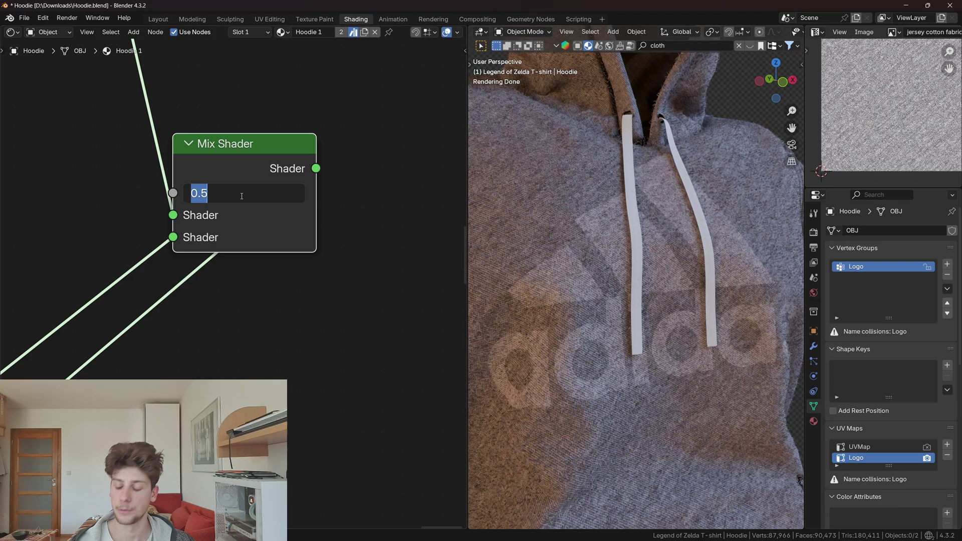
{"action": "type", "text": "1"}
{"action": "key", "text": "Return"}
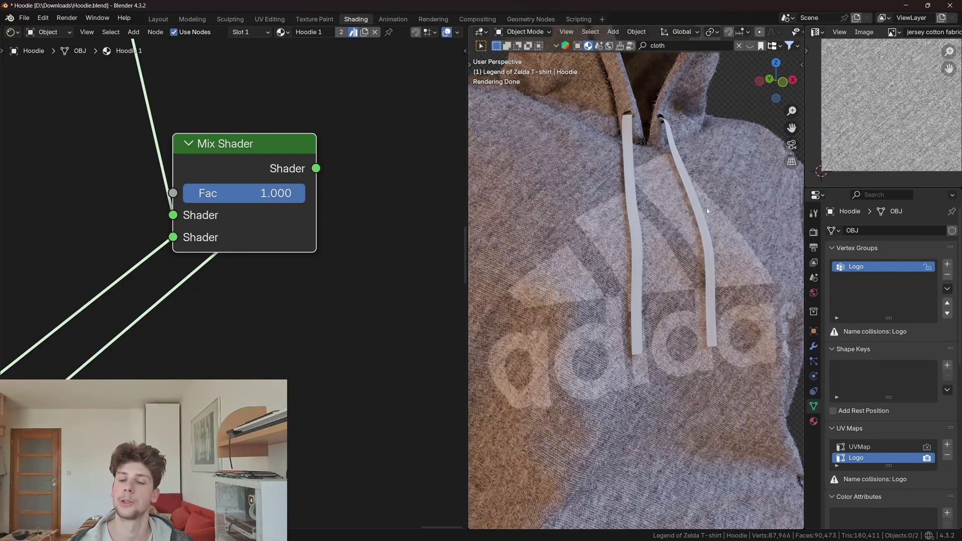
{"action": "left_click_drag", "start_coordinate": [280, 194], "coordinate": [155, 194]}
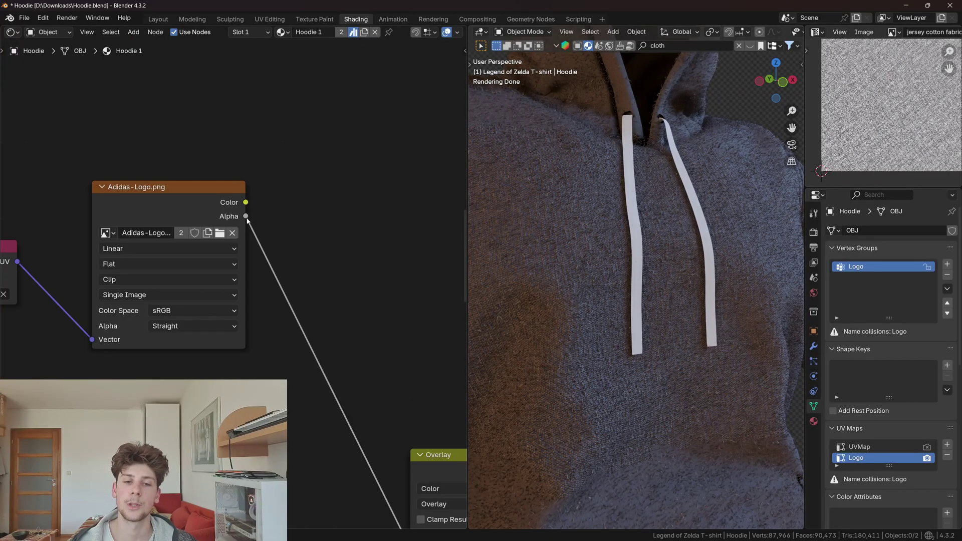
- Link the Adidas-Logo.png texture's Alpha output to the Mix Shader's Fac and inspect the logo on the chest
{"action": "left_click_drag", "start_coordinate": [243, 200], "coordinate": [294, 209]}
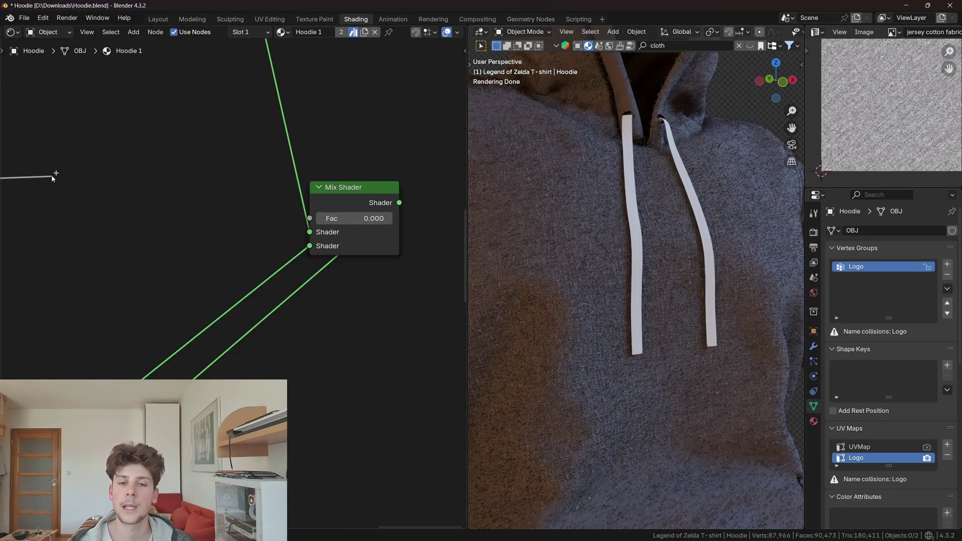
{"action": "left_click_drag", "start_coordinate": [54, 176], "coordinate": [309, 218]}
{"action": "scroll", "coordinate": [619, 245], "scroll_direction": "down", "scroll_amount": 1}
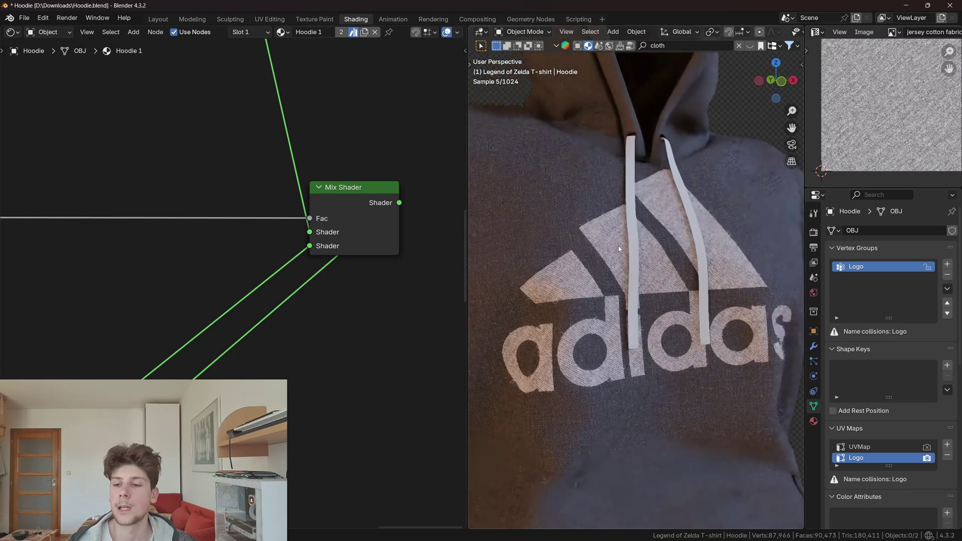
{"action": "middle_click_drag", "start_coordinate": [619, 246], "coordinate": [638, 245]}
{"action": "scroll", "coordinate": [639, 245], "scroll_direction": "up", "scroll_amount": 1}
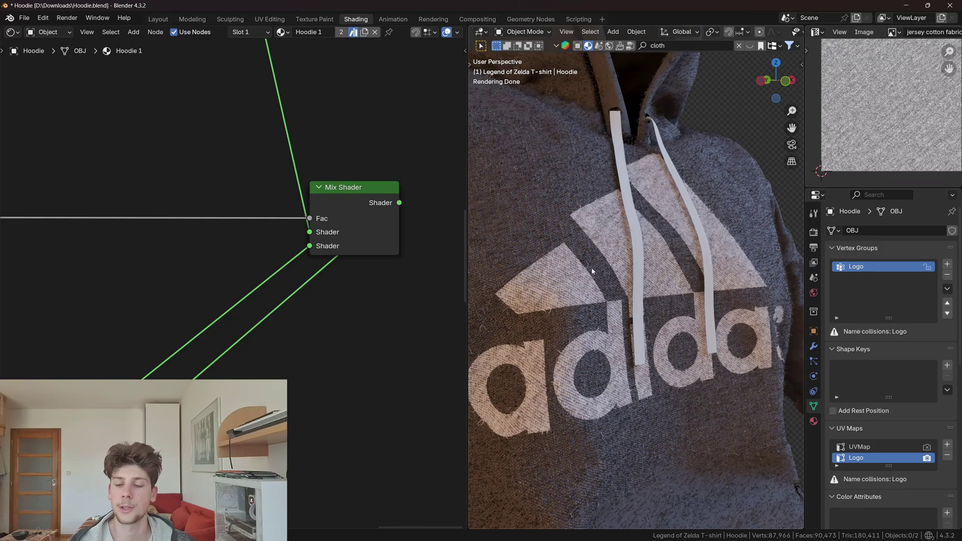
{"action": "scroll", "coordinate": [592, 271], "scroll_direction": "down", "scroll_amount": 2}
{"action": "scroll", "coordinate": [281, 296], "scroll_direction": "up", "scroll_amount": 2}
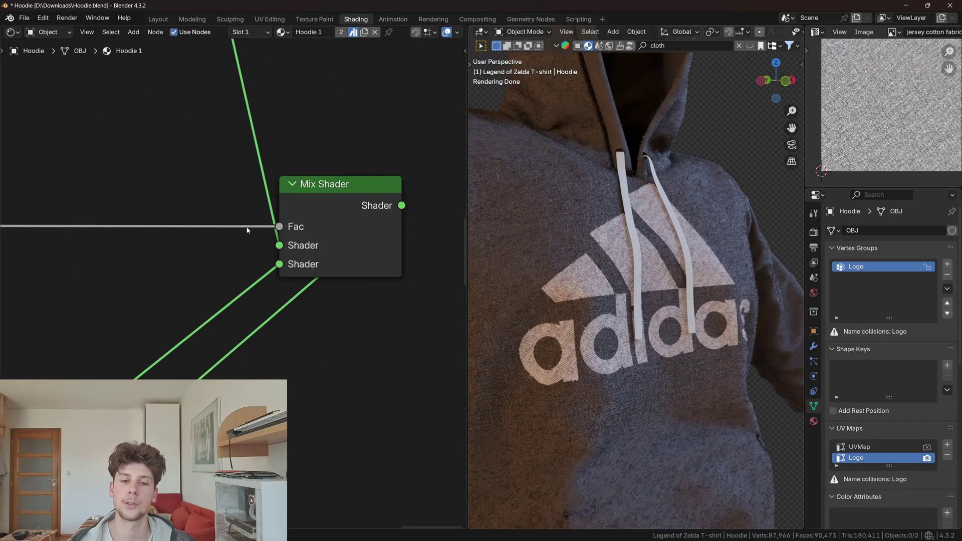
- Insert an Invert Color node between the logo's alpha and the Mix Shader's Fac, and inspect the hoodie in a maximised viewport
{"action": "middle_click_drag", "start_coordinate": [137, 160], "coordinate": [243, 151]}
{"action": "key", "text": "shift+a"}
{"action": "left_click", "coordinate": [223, 151]}
{"action": "type", "text": "I"}
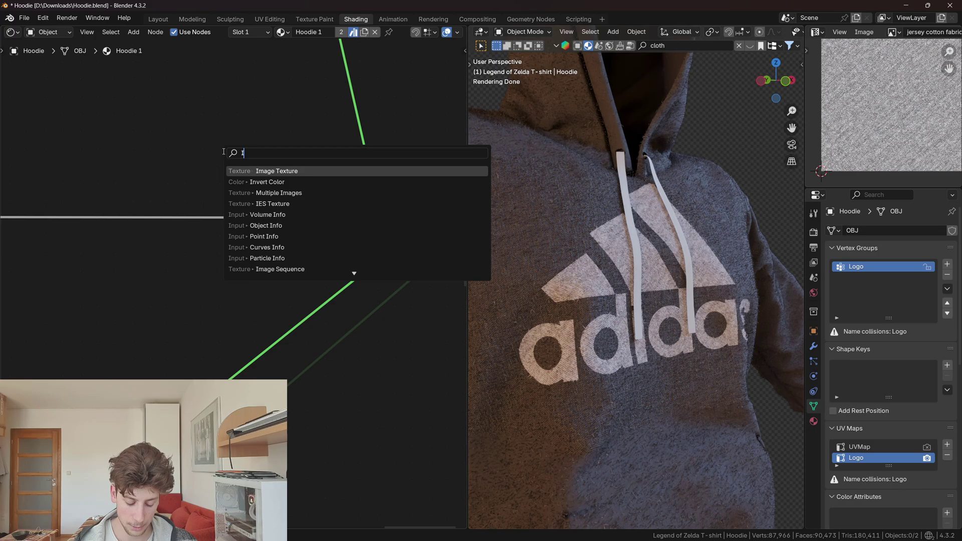
{"action": "type", "text": "nv"}
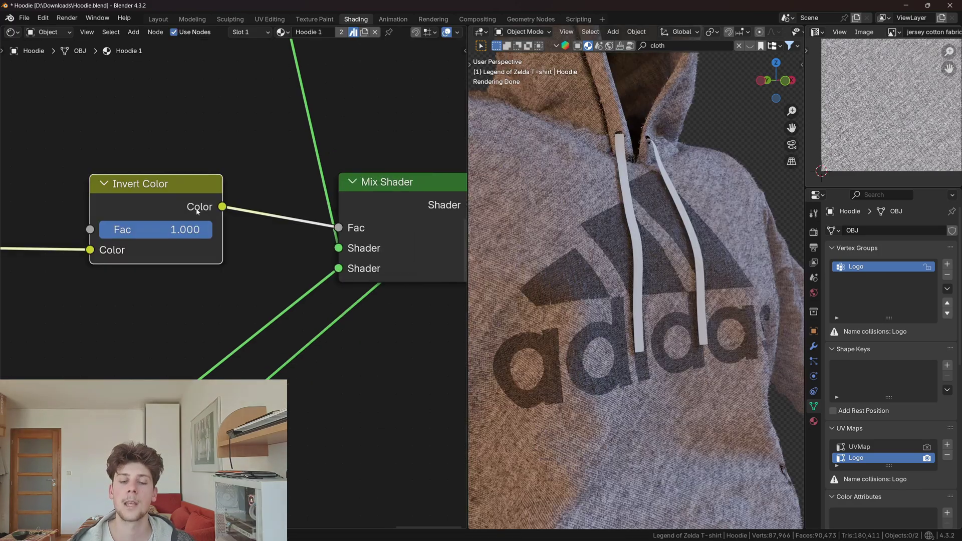
{"action": "left_click_drag", "start_coordinate": [197, 211], "coordinate": [185, 197]}
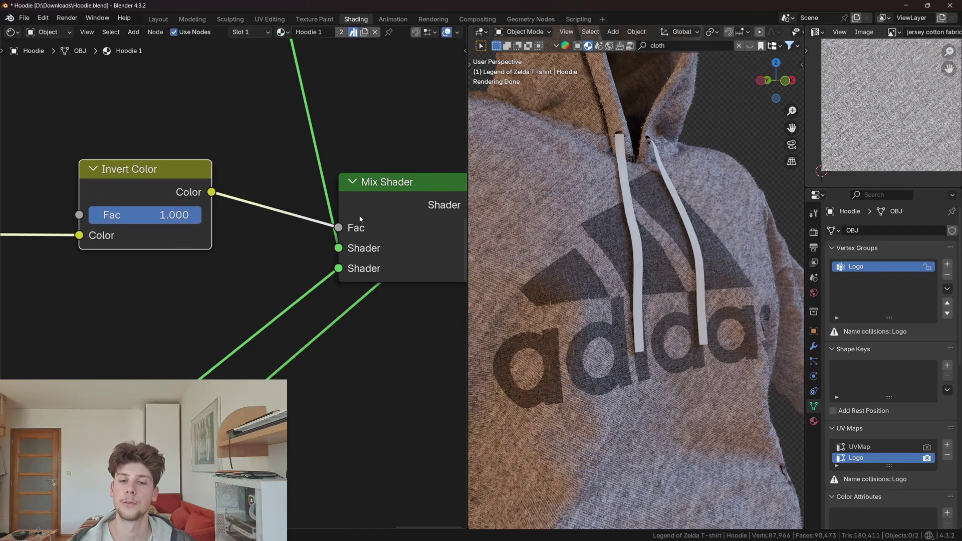
{"action": "key", "text": "ctrl+space"}
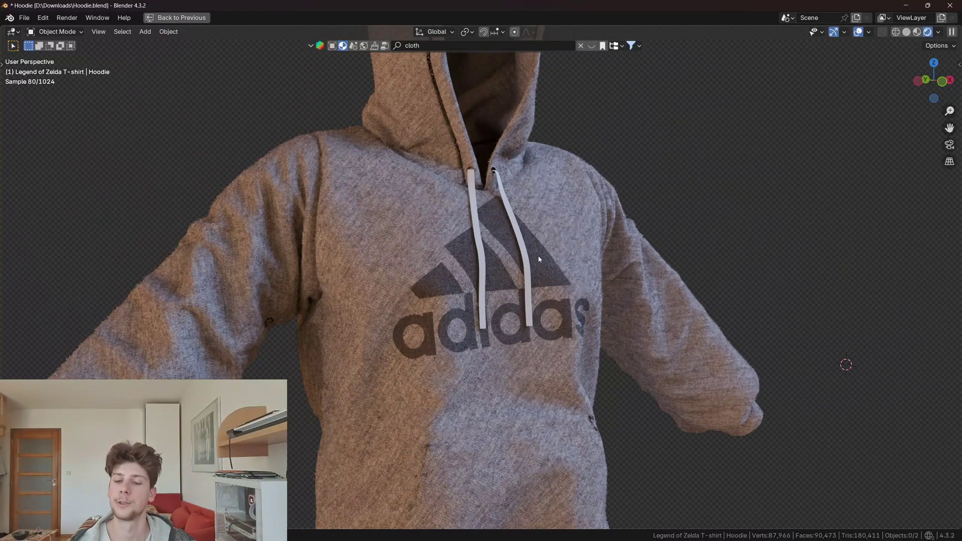
{"action": "scroll", "coordinate": [539, 259], "scroll_direction": "up", "scroll_amount": 3}
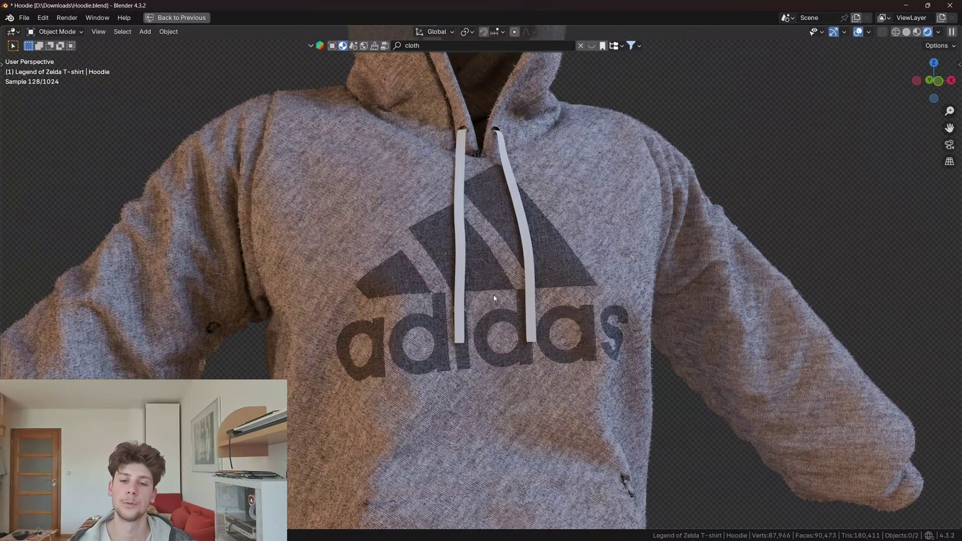
{"action": "scroll", "coordinate": [493, 298], "scroll_direction": "down", "scroll_amount": 2}
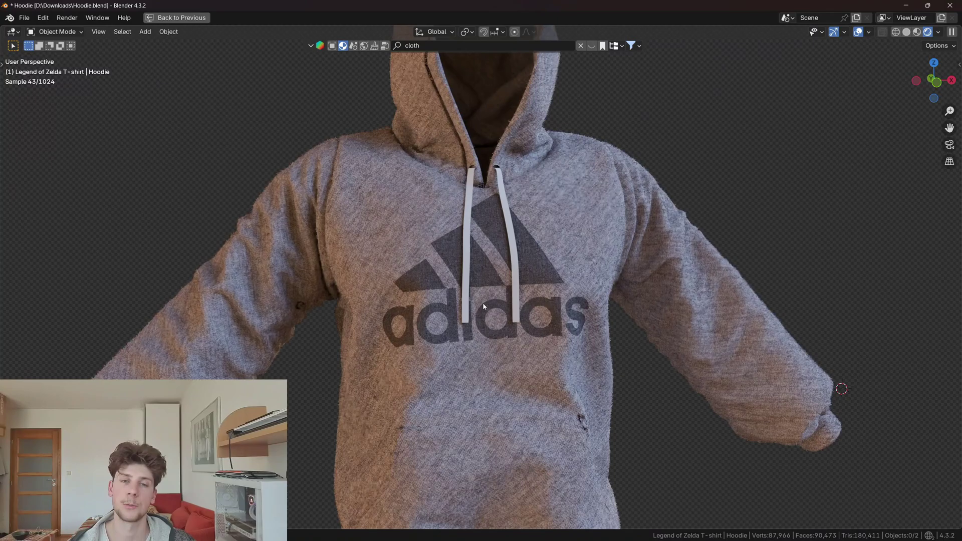
{"action": "middle_click_drag", "start_coordinate": [484, 307], "coordinate": [312, 267]}
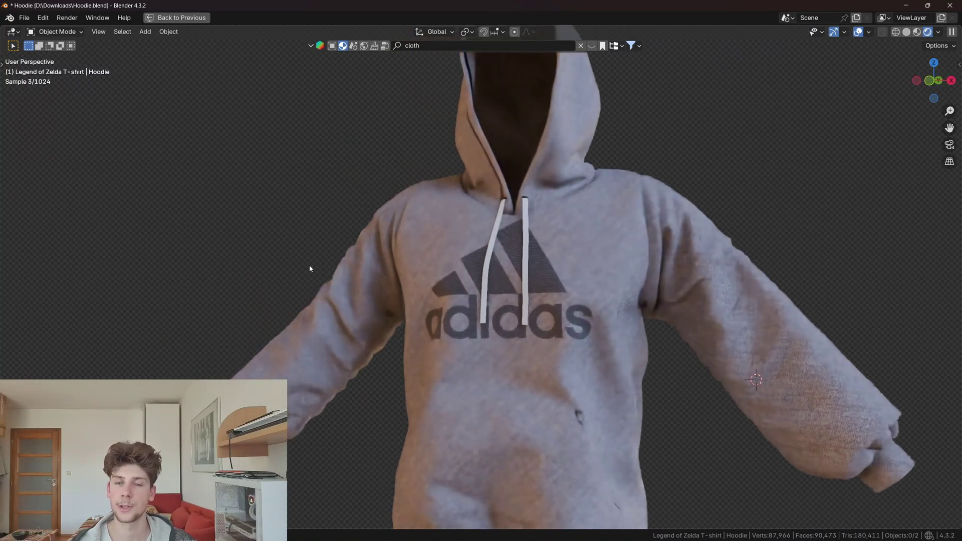